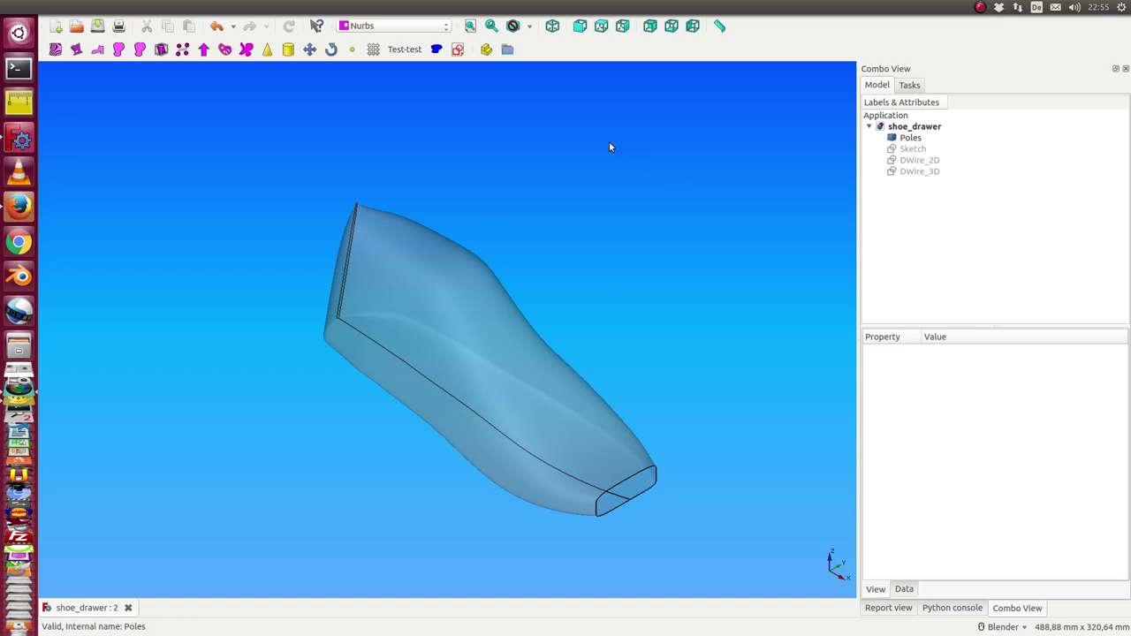
Draw two freehand strokes on the shoe's Poles face and apply them as a closed red spline.
left_click(405, 281)
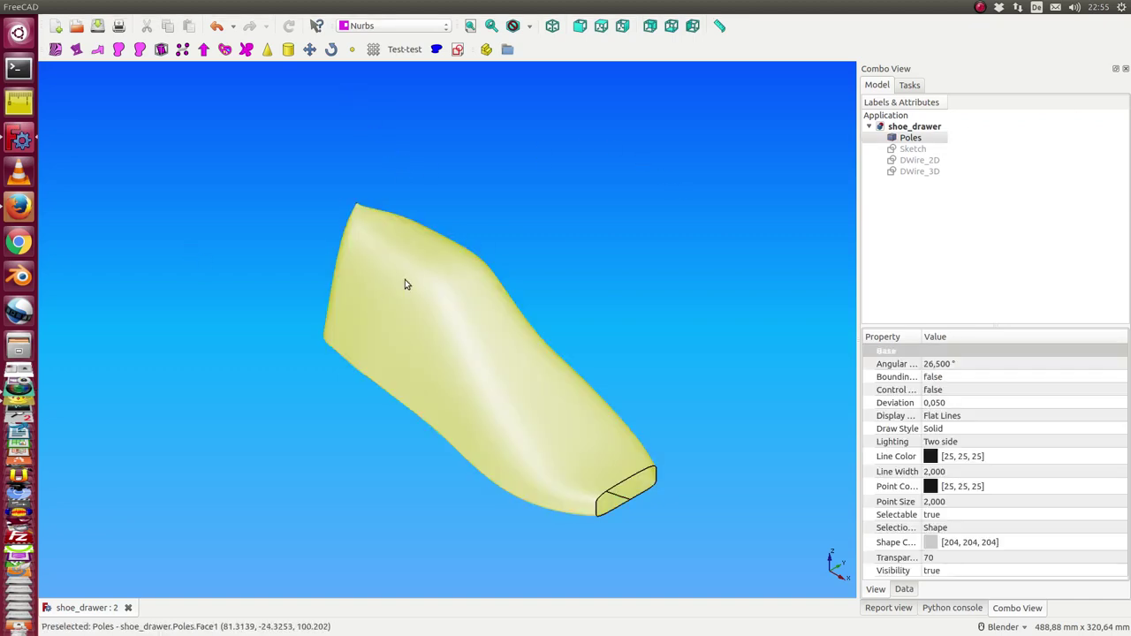
left_click(226, 50)
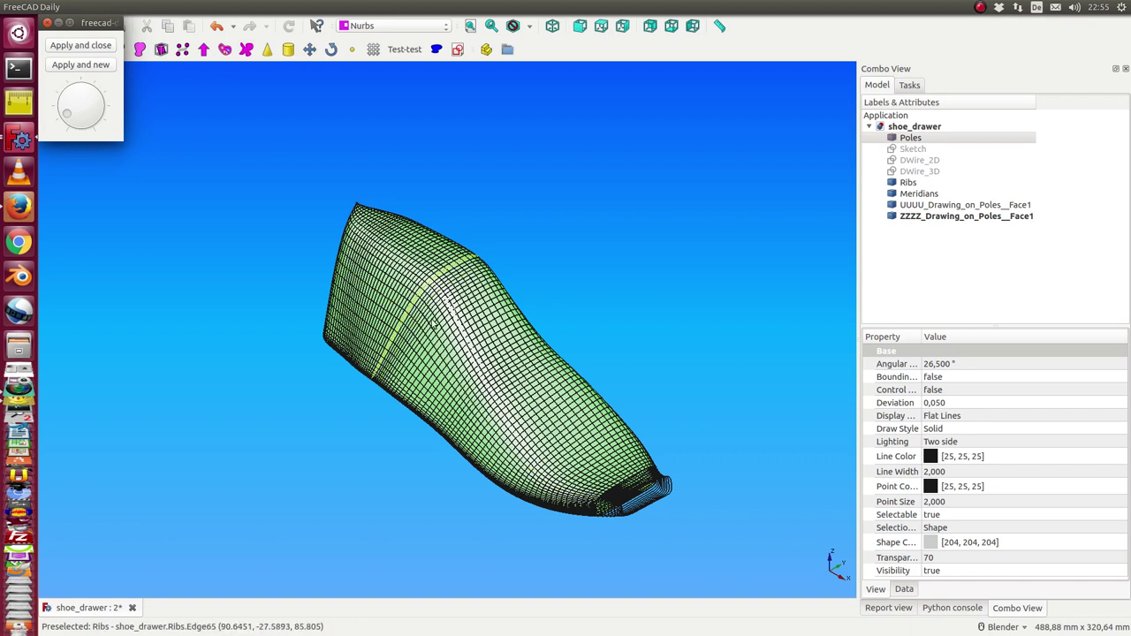
left_click_drag(409, 307, 438, 325)
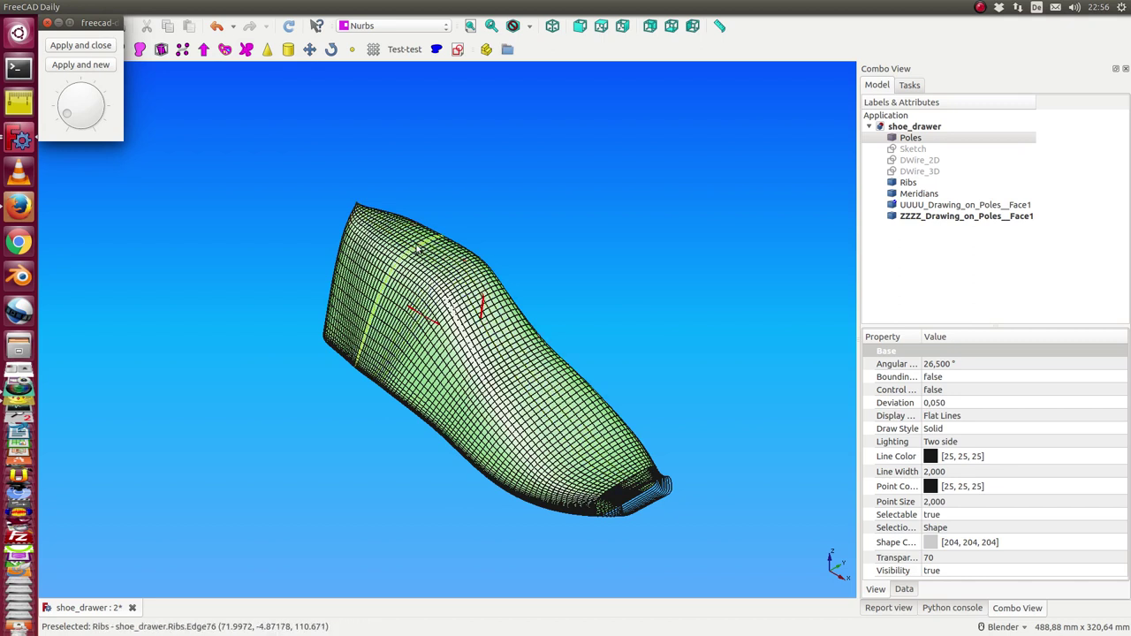
left_click_drag(463, 261, 415, 247)
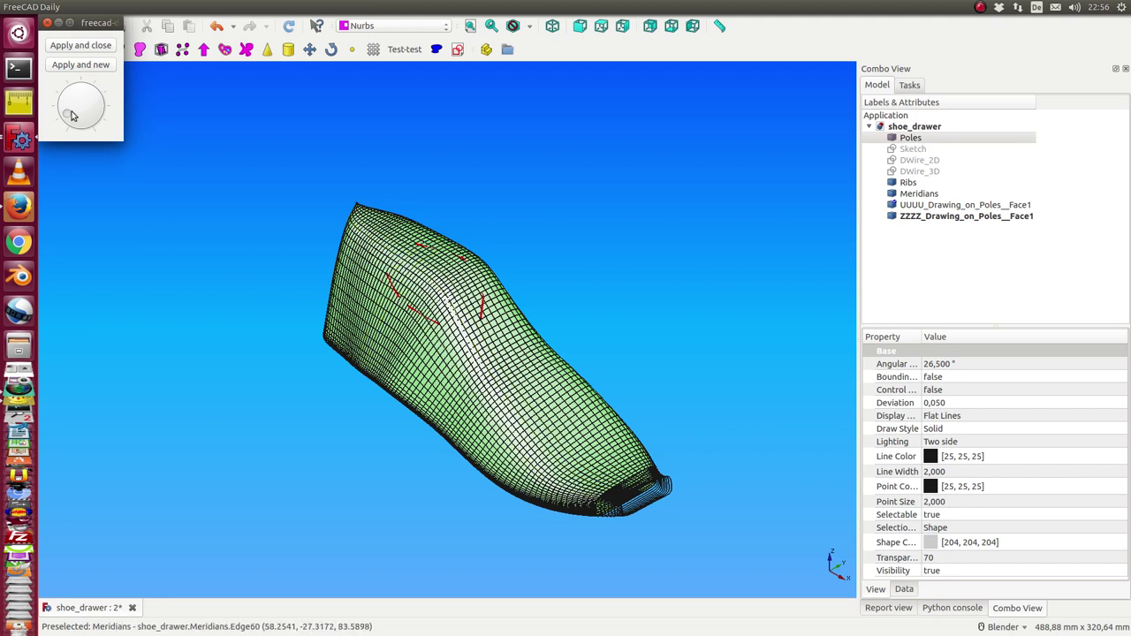
left_click(80, 46)
mouse_move(266, 432)
middle_mouse_down()
mouse_move(430, 500)
mouse_move(477, 432)
middle_mouse_up()
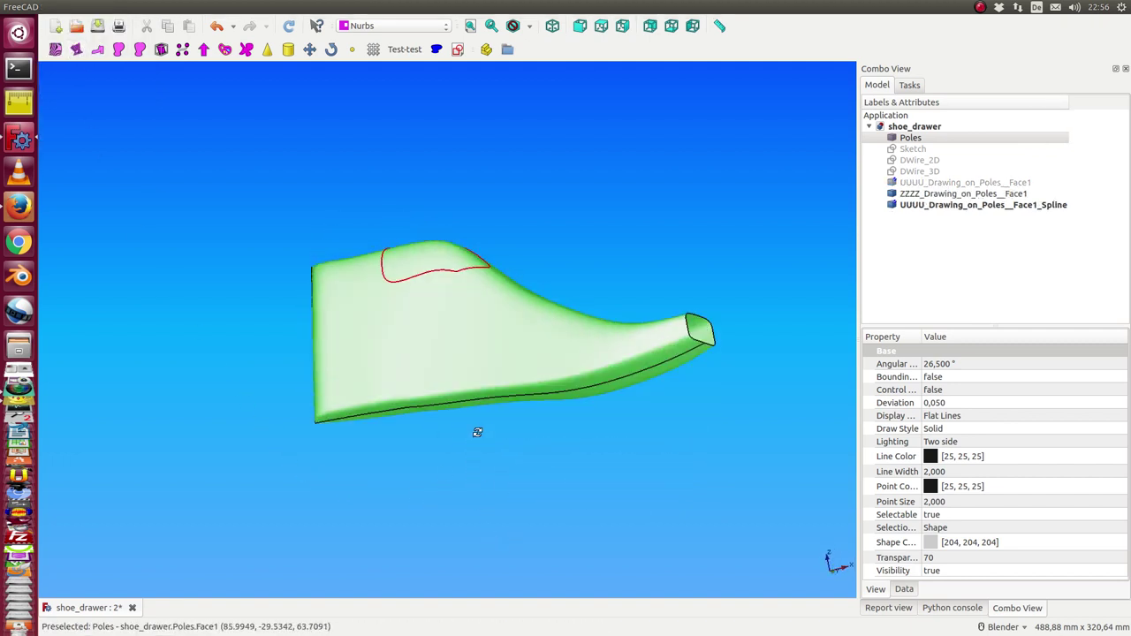
Toggle UUUU_Drawing_on_Poles_Face1 visibility, select its Face1_Spline, and recompute the document.
middle_click_drag(477, 433, 472, 336)
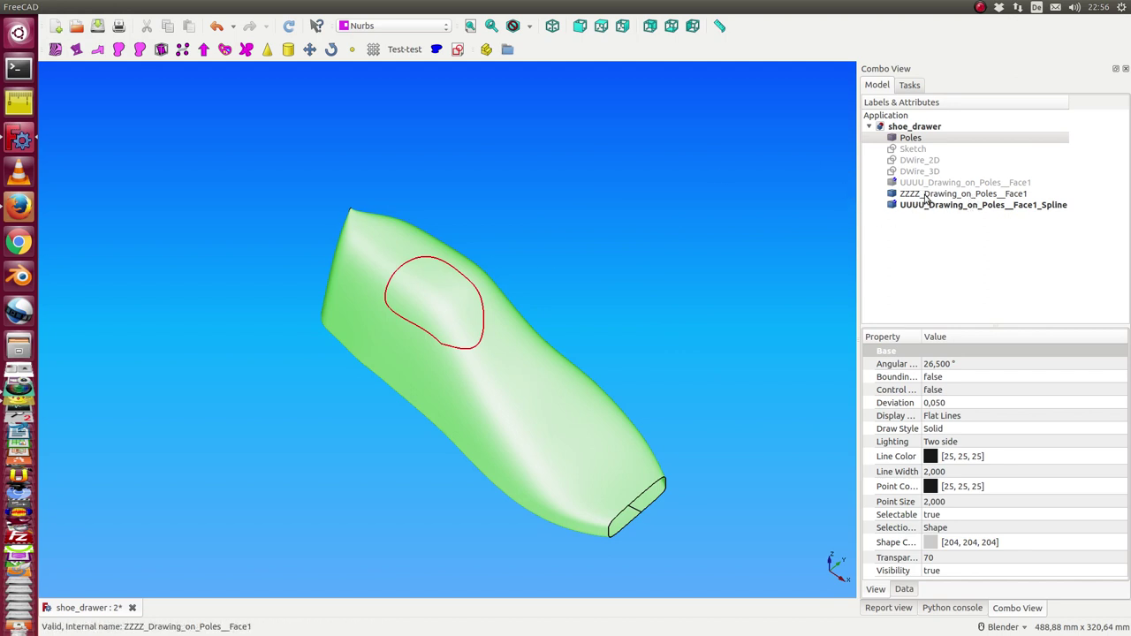
left_click(938, 183)
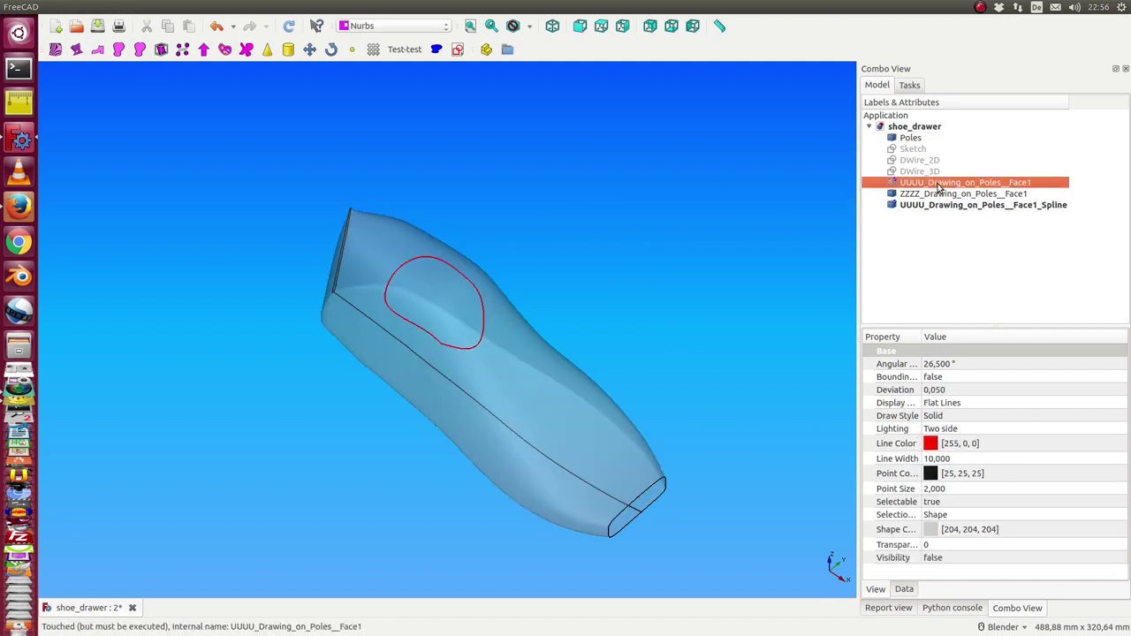
key("space")
key("space")
key("Down")
key("Down")
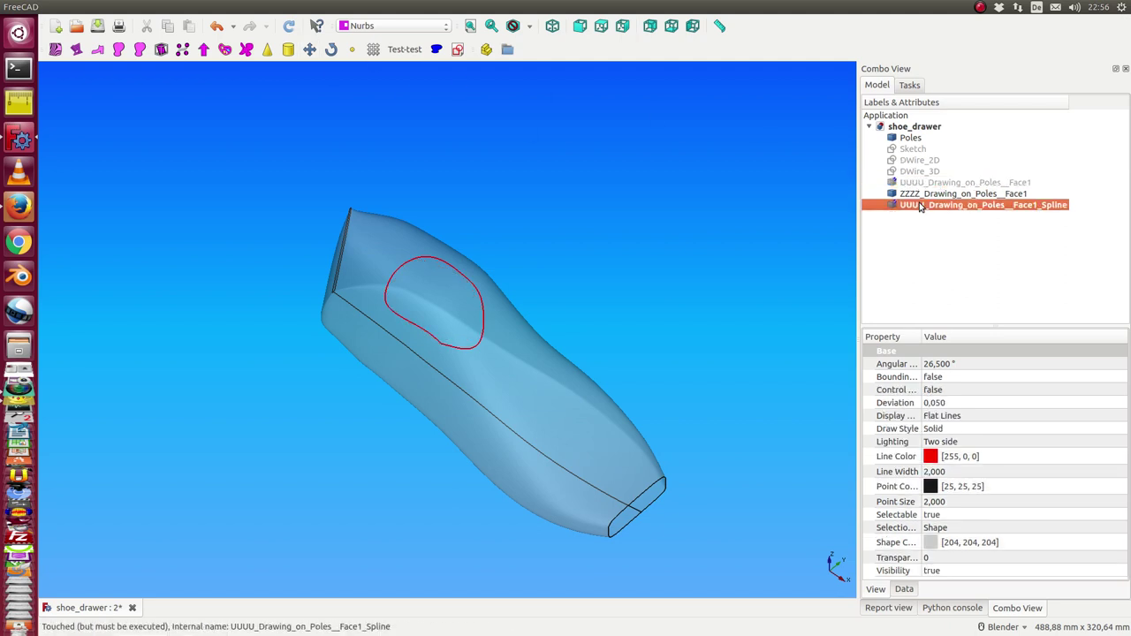
left_click(288, 26)
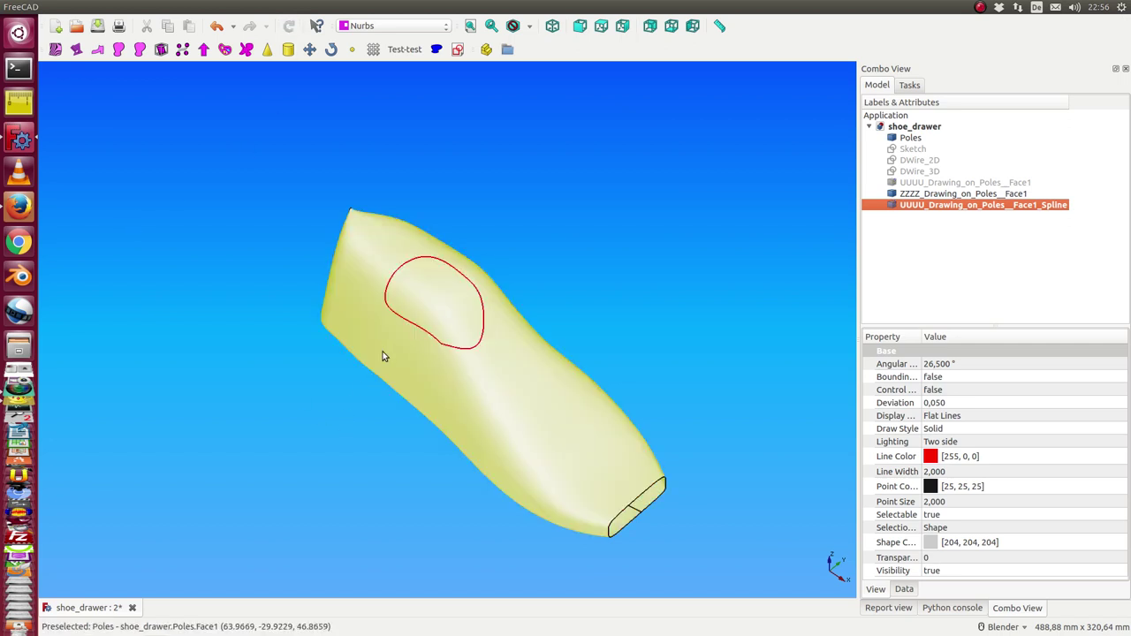
left_click(281, 454)
mouse_move(281, 453)
middle_mouse_down()
mouse_move(291, 392)
mouse_move(403, 268)
middle_mouse_up()
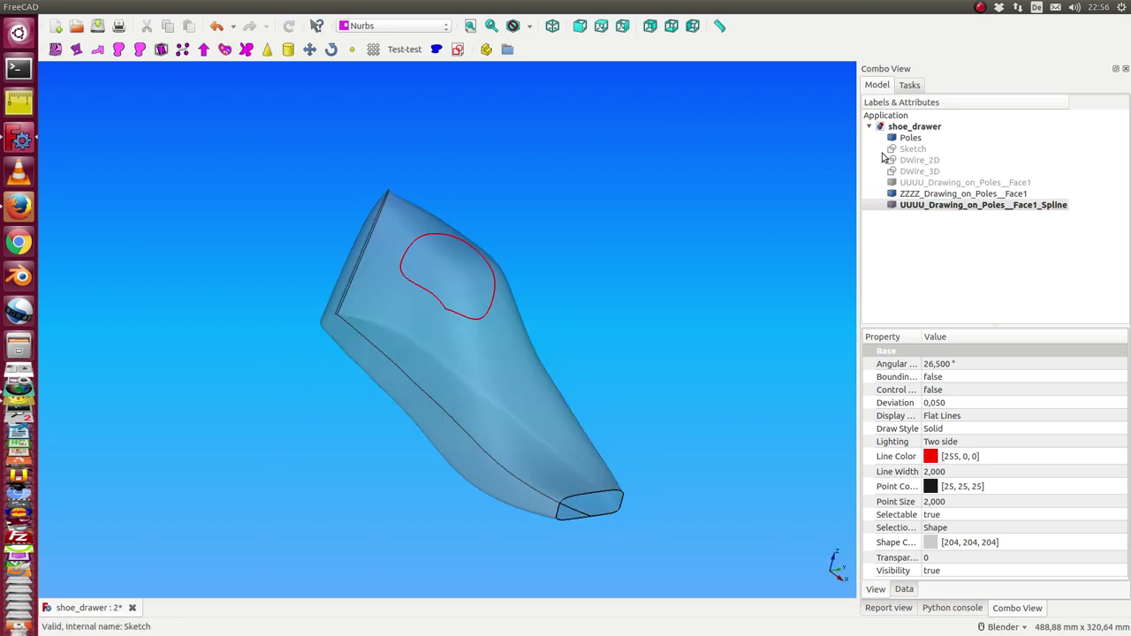
left_click(948, 208)
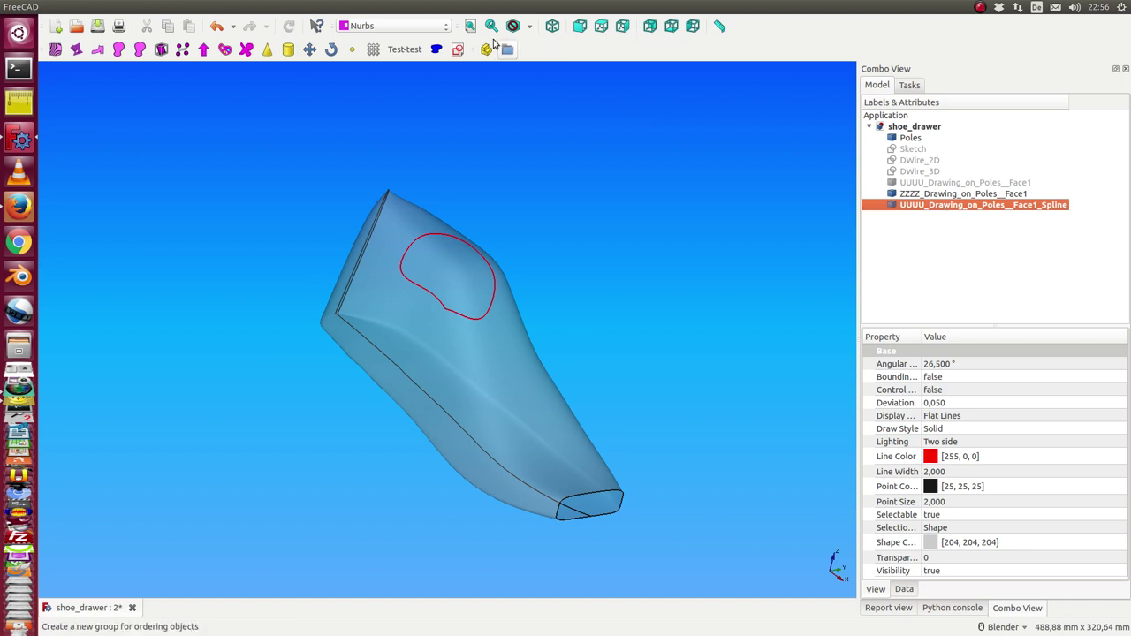
mouse_move(217, 7)
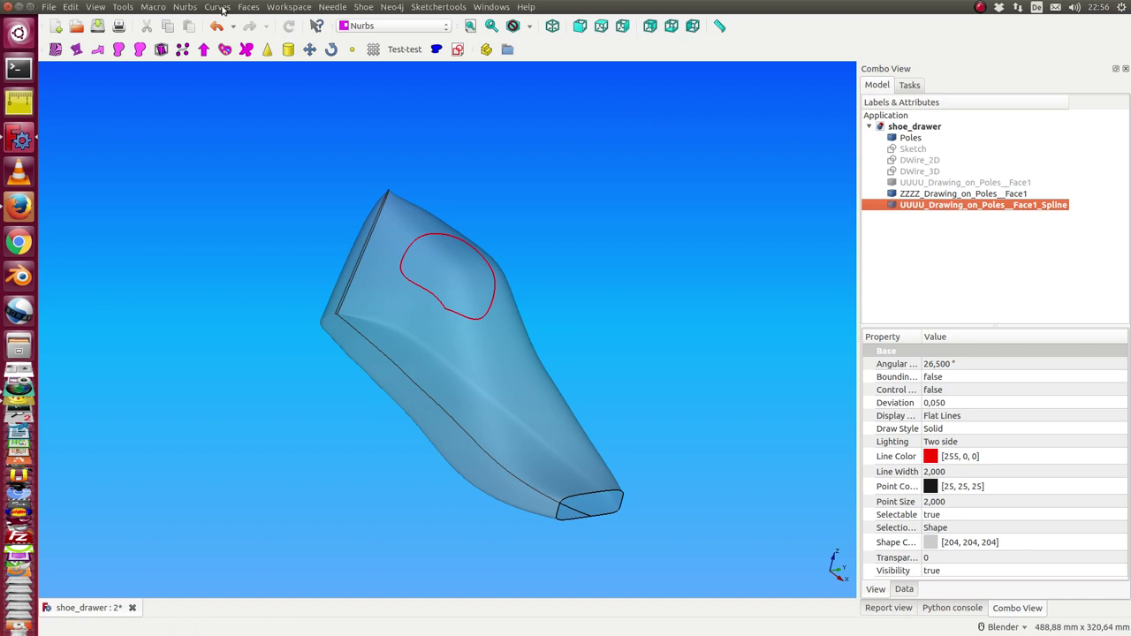
Flatten the selected spline into a 2D wire with Curves > 3D to 2D, viewed from the top.
left_click(222, 9)
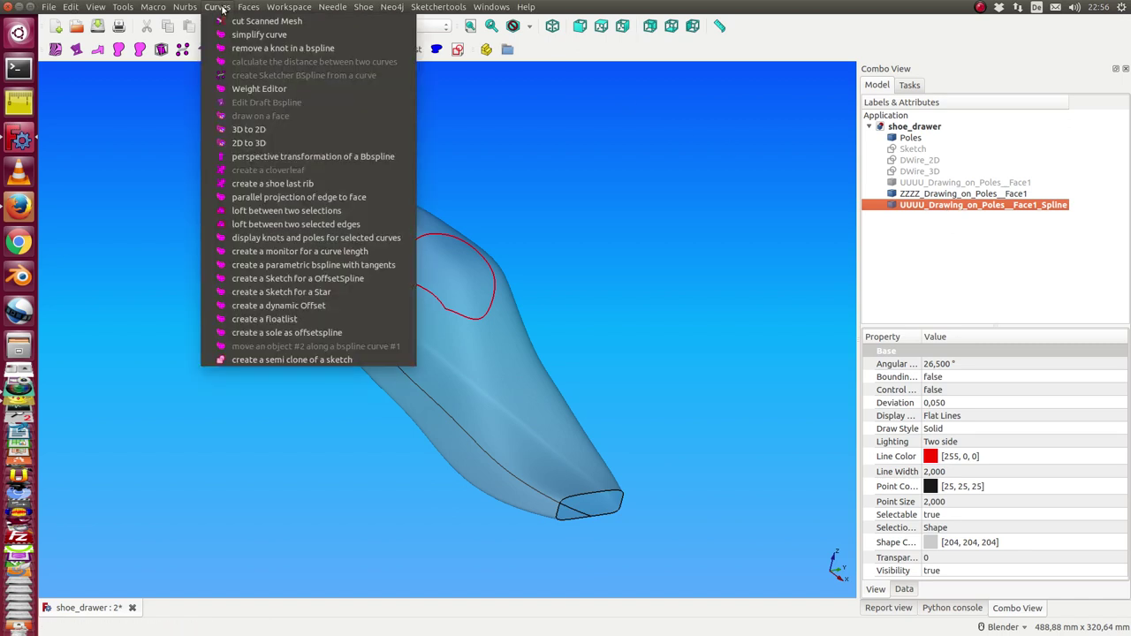
left_click(246, 131)
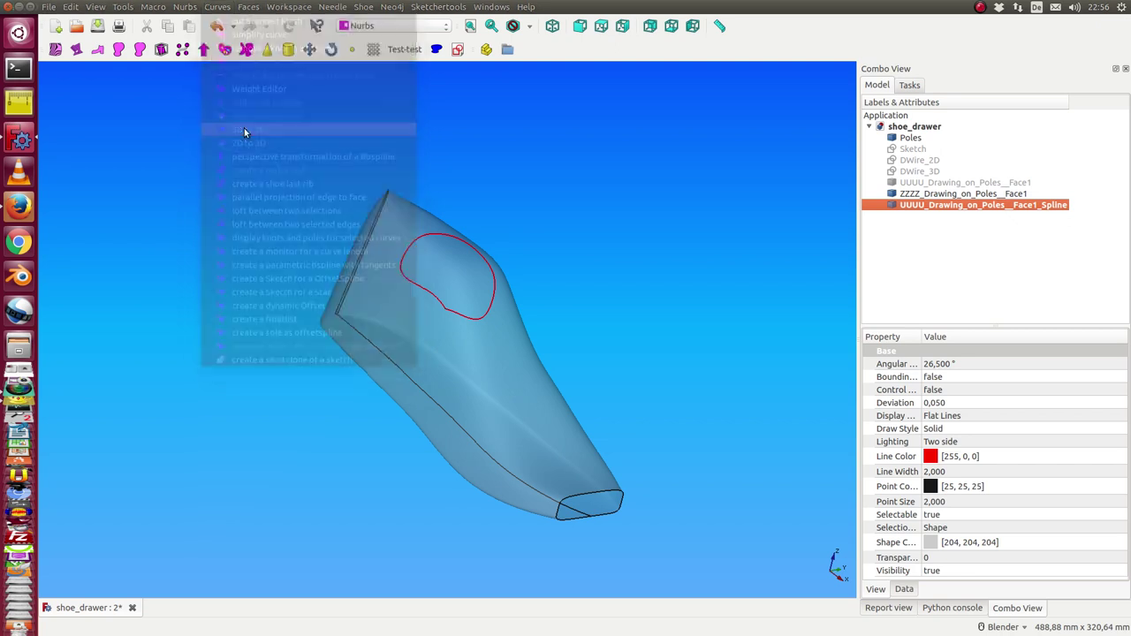
left_click(267, 129)
key("2")
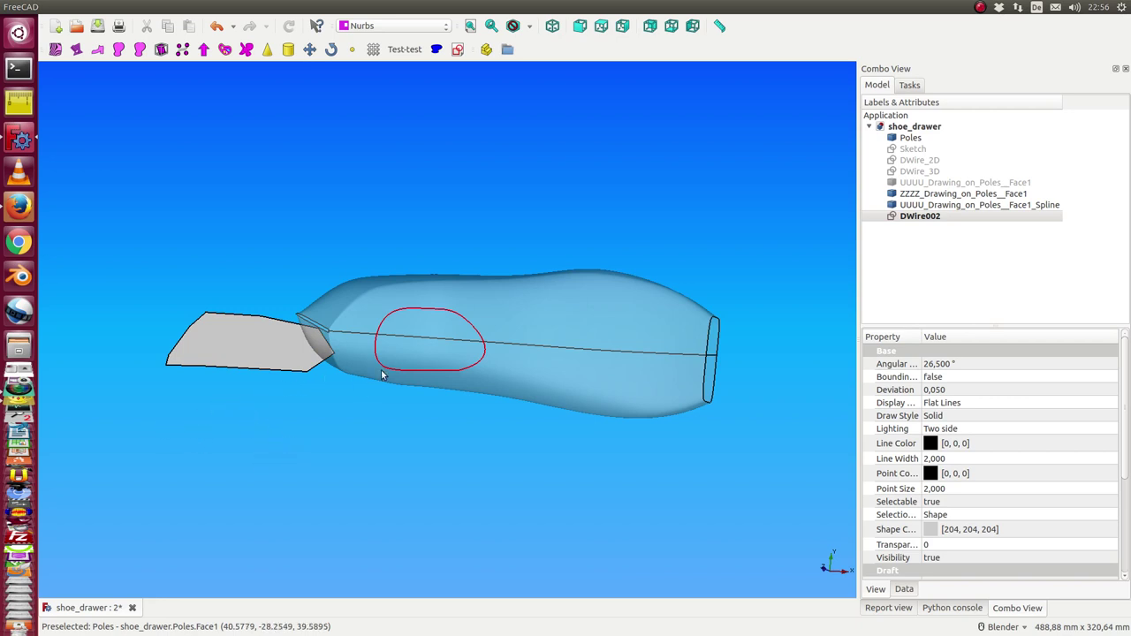
Map the flat DWire002 outline back onto the shoe with Curves > 2D to 3D.
left_click(925, 218)
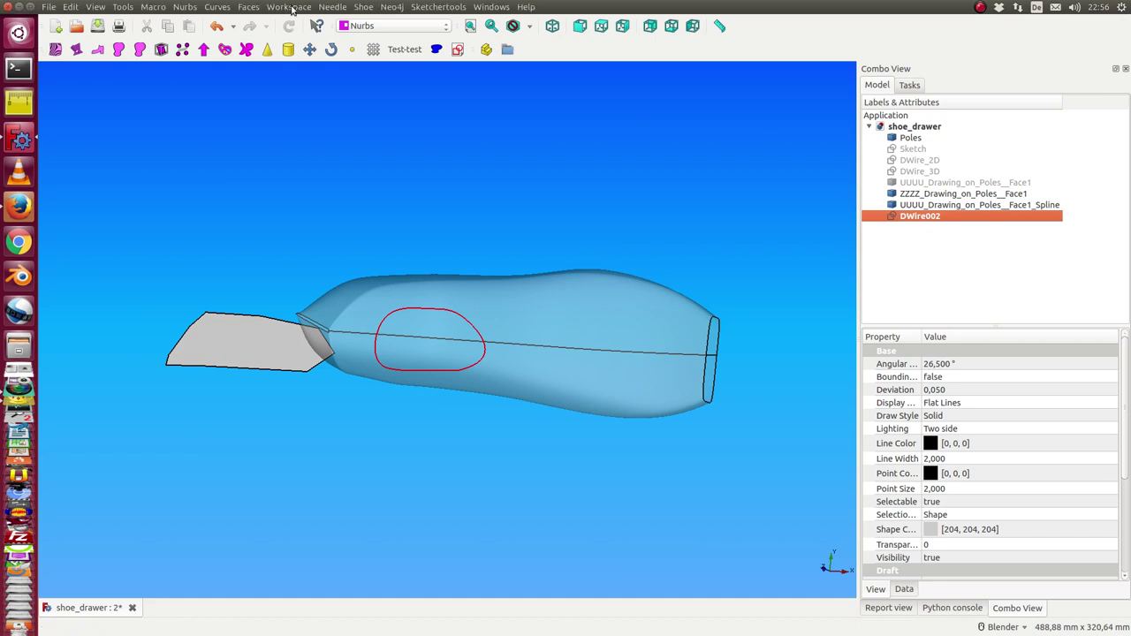
mouse_move(217, 7)
left_click(220, 10)
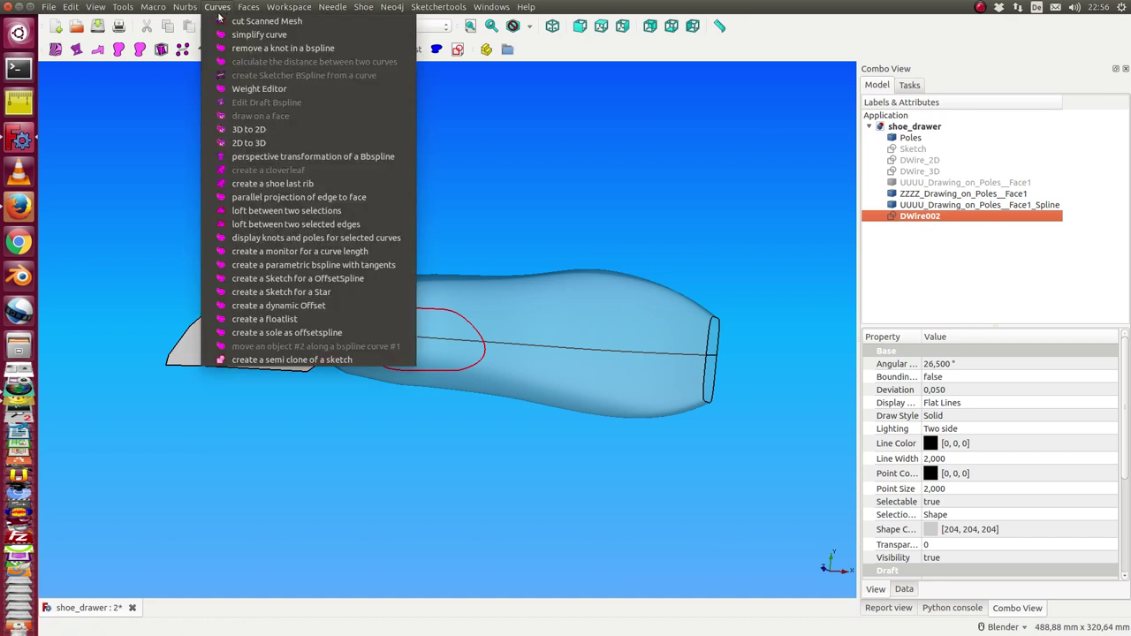
left_click(251, 146)
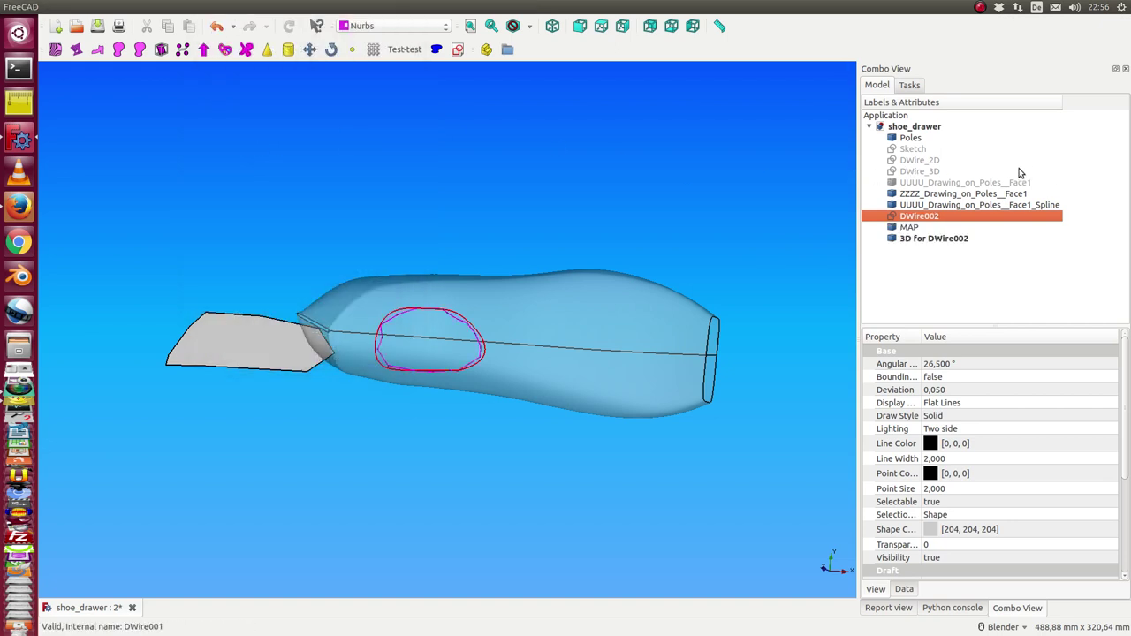
left_click(943, 195)
Hide the ZZZZ drawing and the original Face1_Spline, leaving the top view of the shoe.
key("space")
left_click(944, 206)
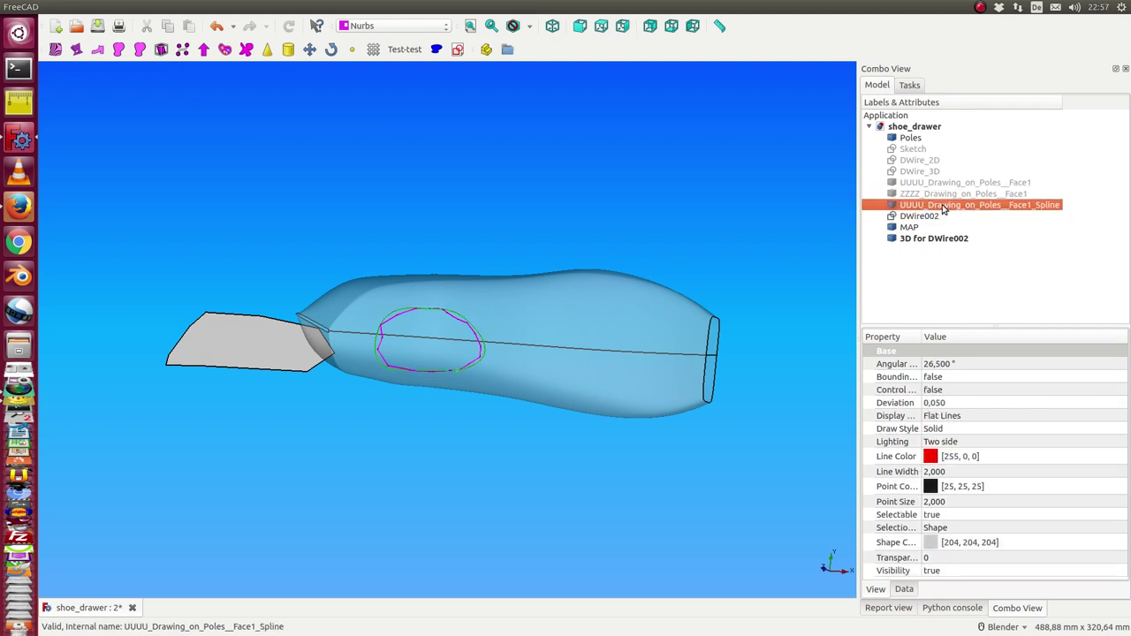
key("space")
left_click(449, 496)
mouse_move(449, 496)
middle_mouse_down()
mouse_move(420, 414)
mouse_move(424, 436)
middle_mouse_up()
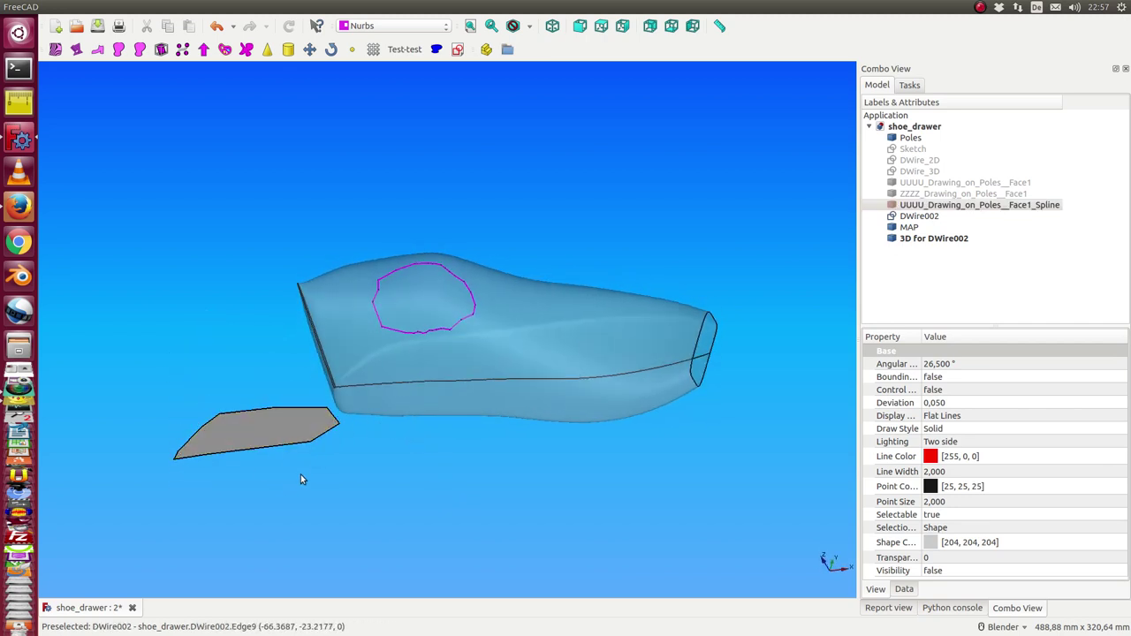
key("1")
key("2")
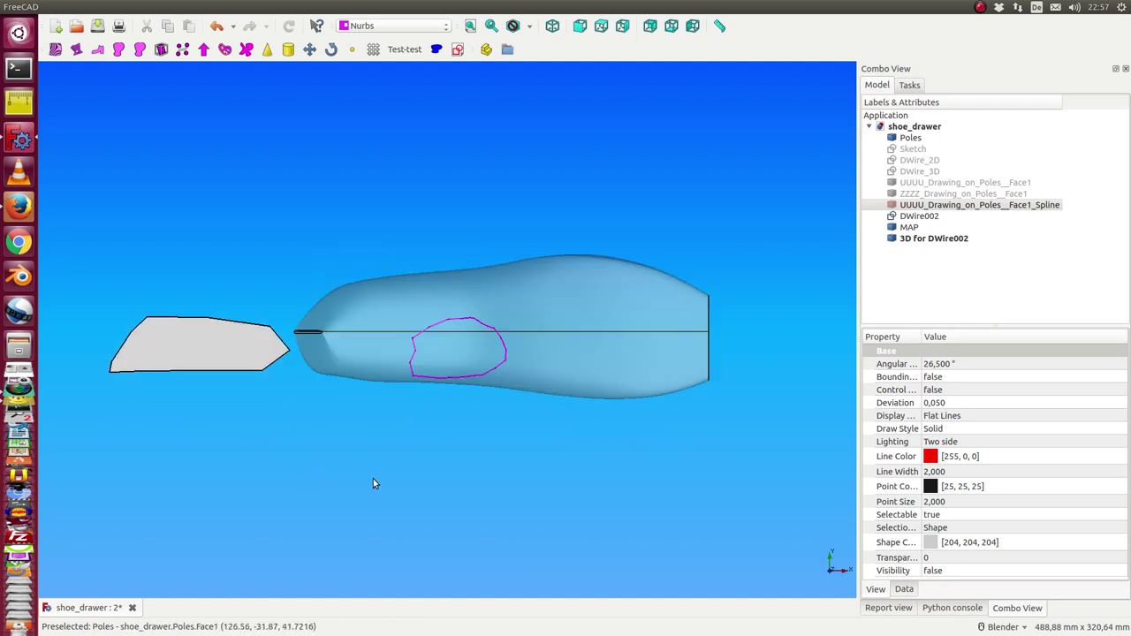
Move three DWire002 vertices to reshape the flat outline with a notch, then leave editing.
double_click(910, 219)
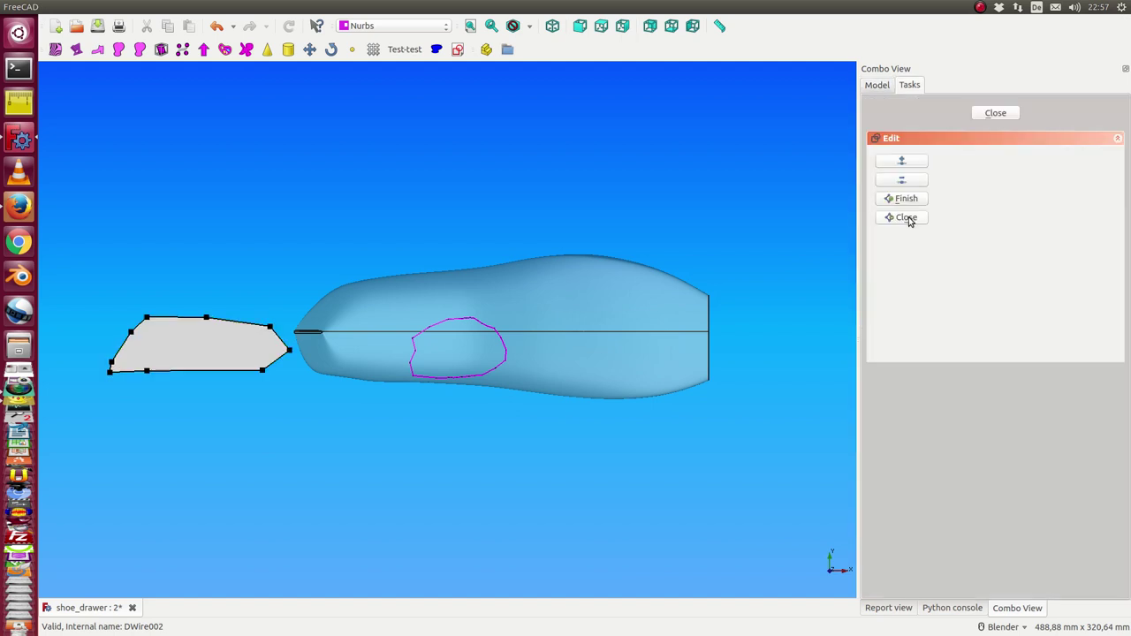
left_click(269, 325)
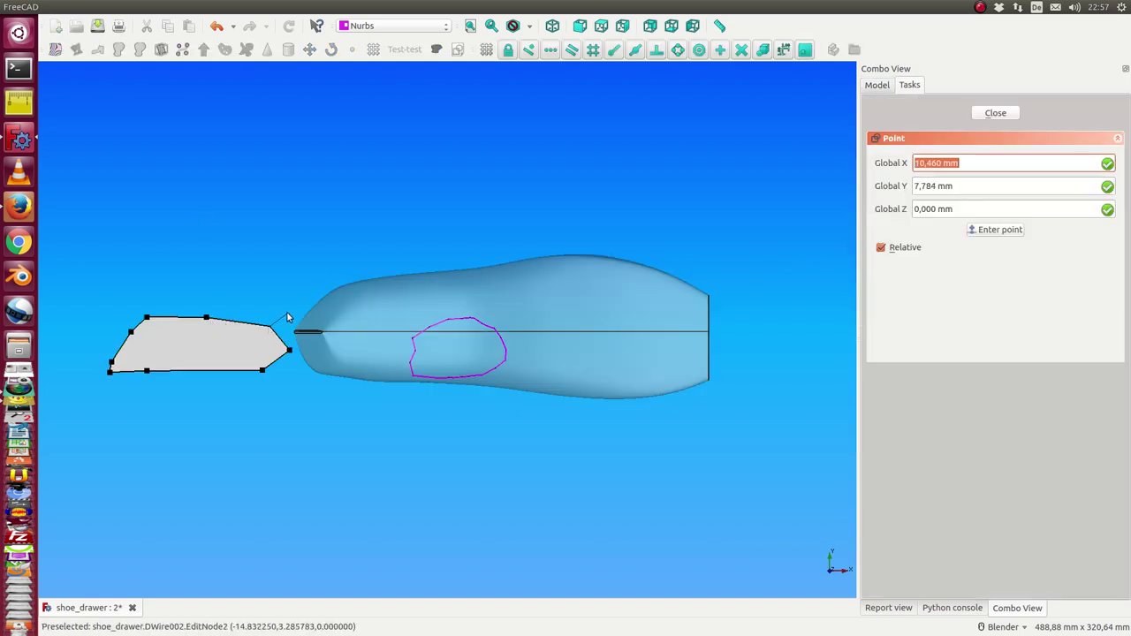
left_click(287, 315)
left_click(262, 373)
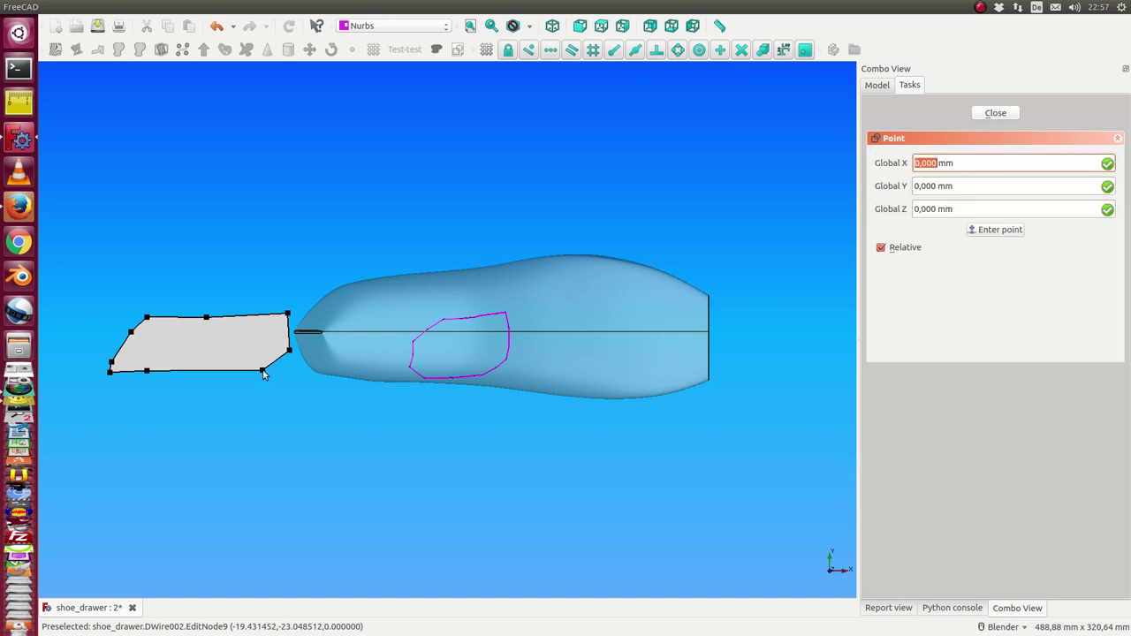
left_click(275, 388)
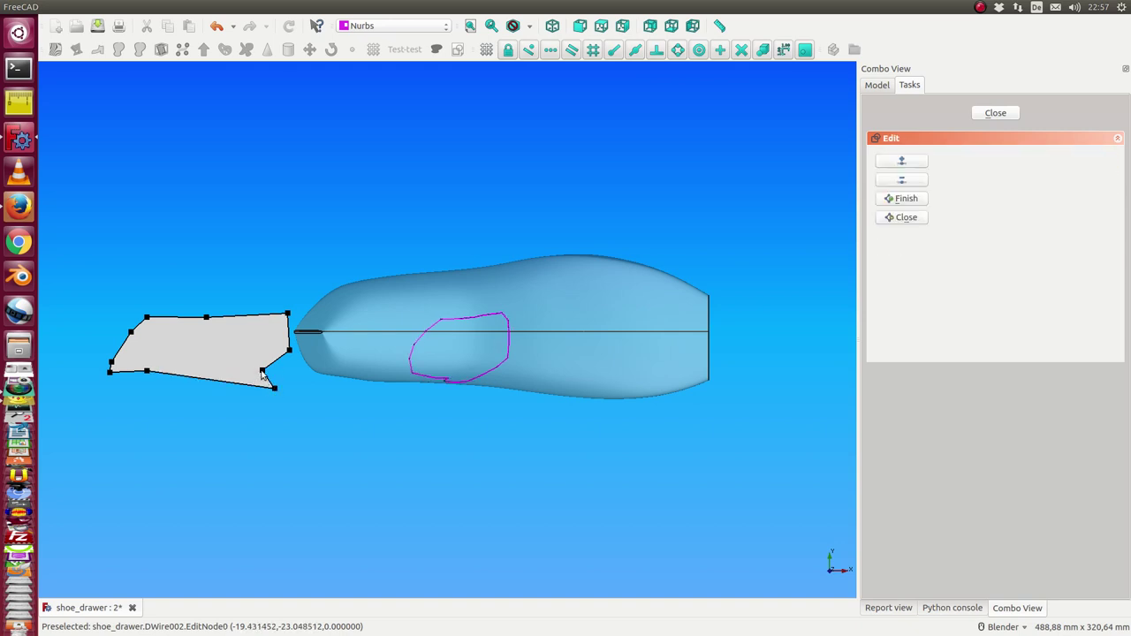
left_click(262, 372)
left_click(227, 350)
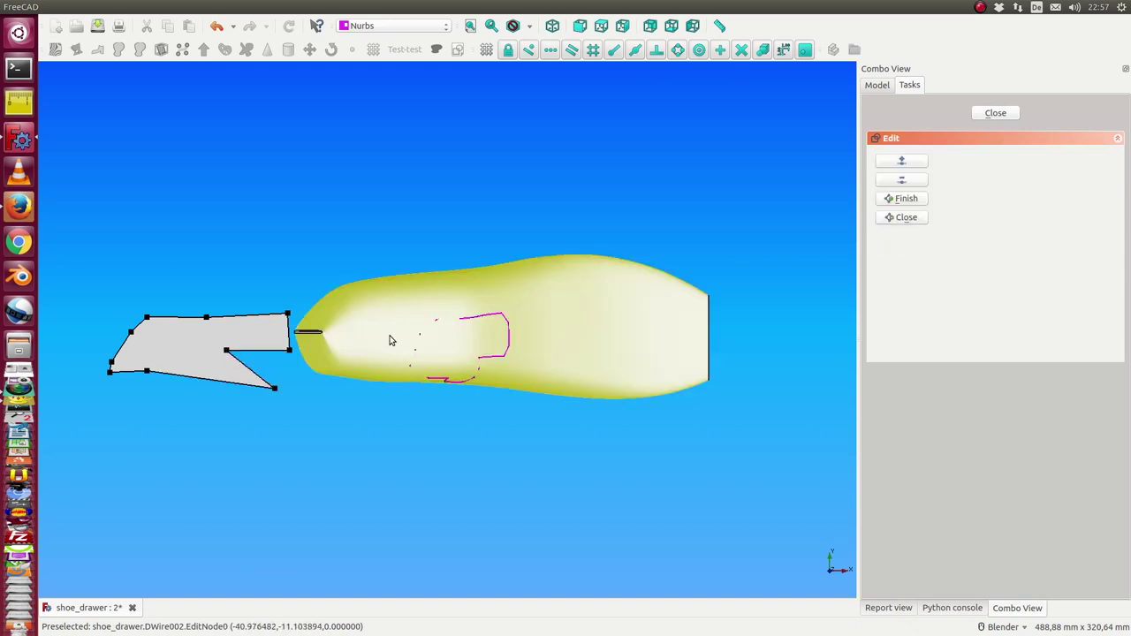
mouse_move(533, 275)
middle_mouse_down()
mouse_move(454, 499)
mouse_move(446, 419)
middle_mouse_up()
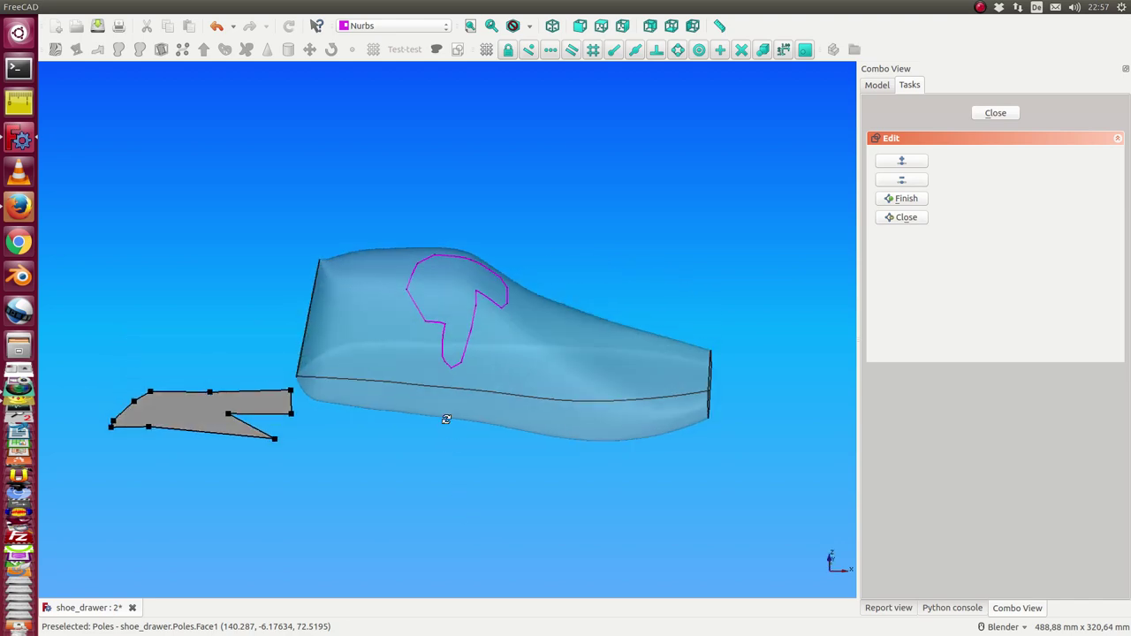
left_click(996, 112)
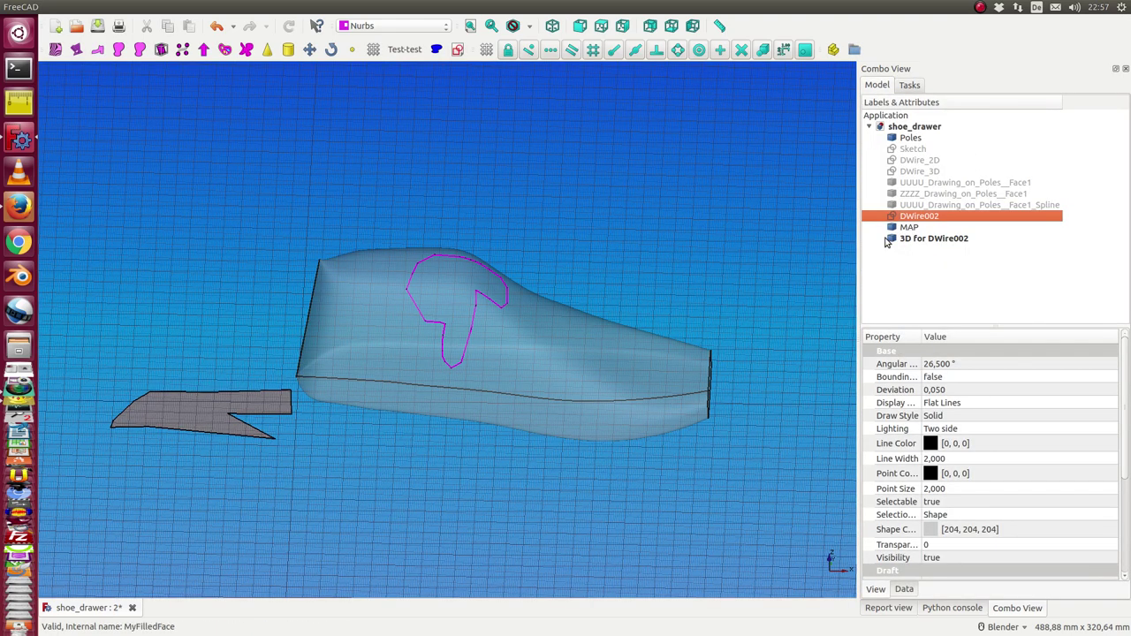
Convert DWire002 into Sketch001 using Draft to Sketch, then return to the Nurbs workbench.
left_click(384, 28)
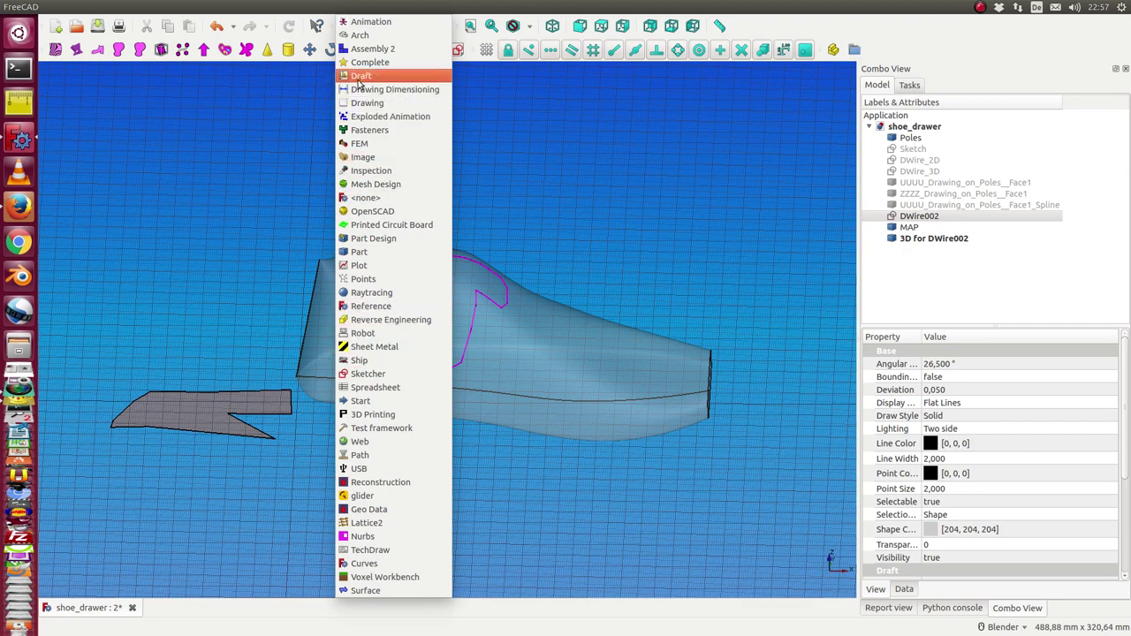
left_click(360, 78)
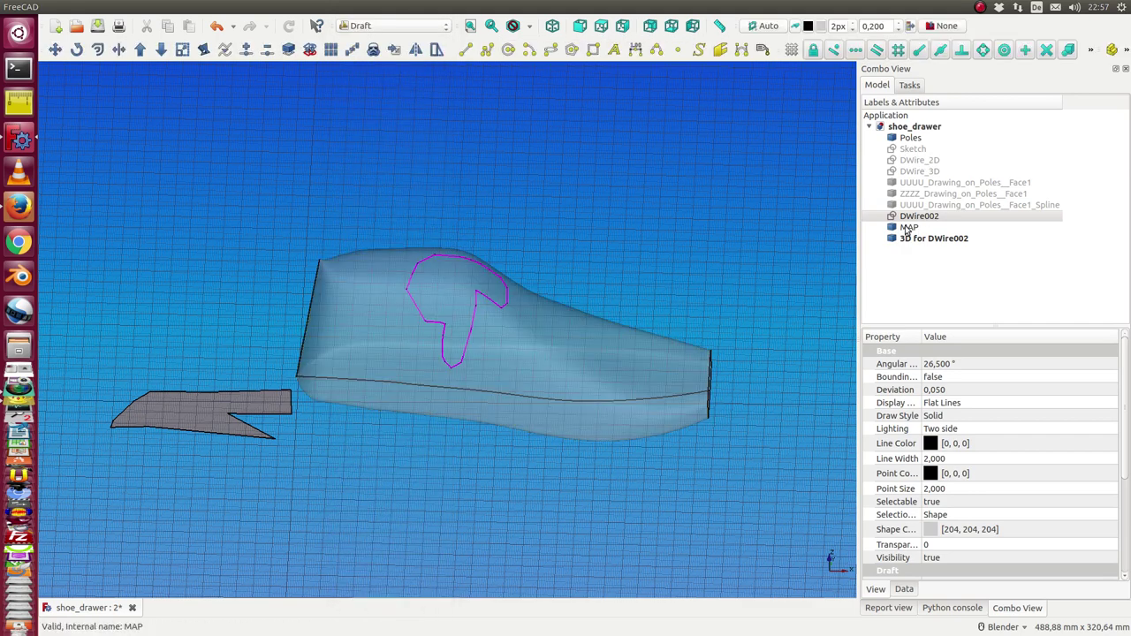
left_click(915, 216)
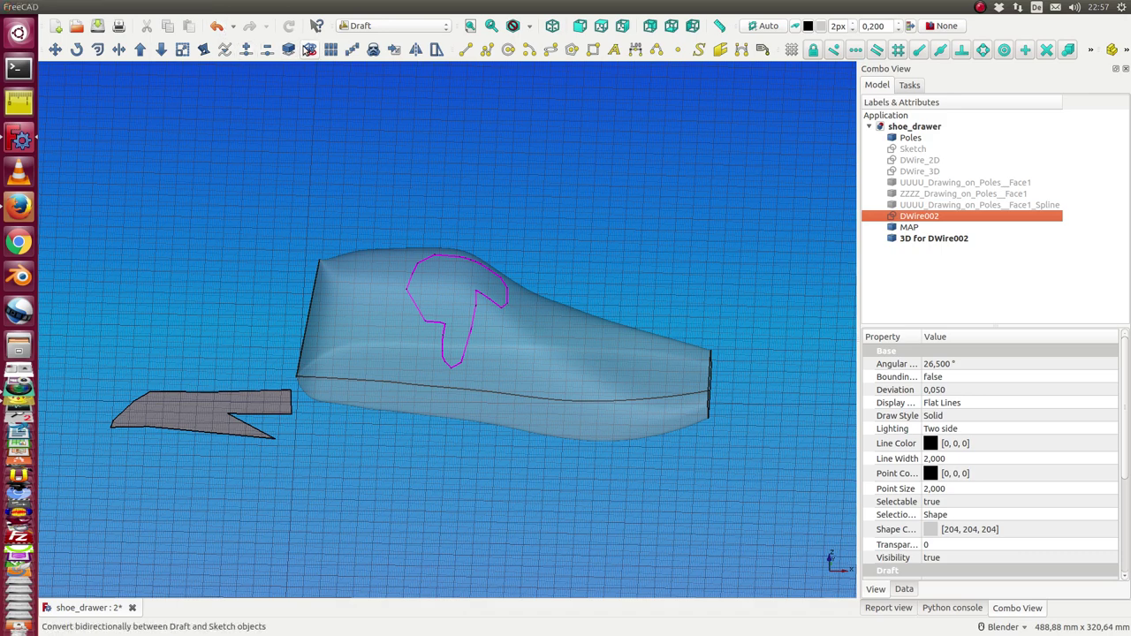
left_click(309, 49)
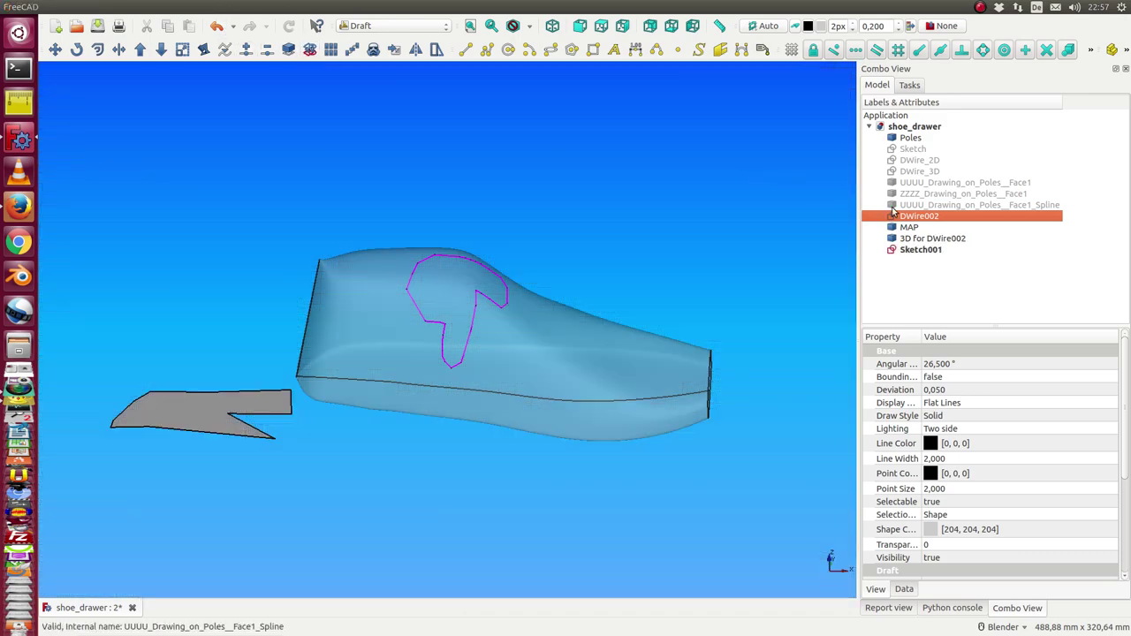
middle_click_drag(295, 210, 186, 321)
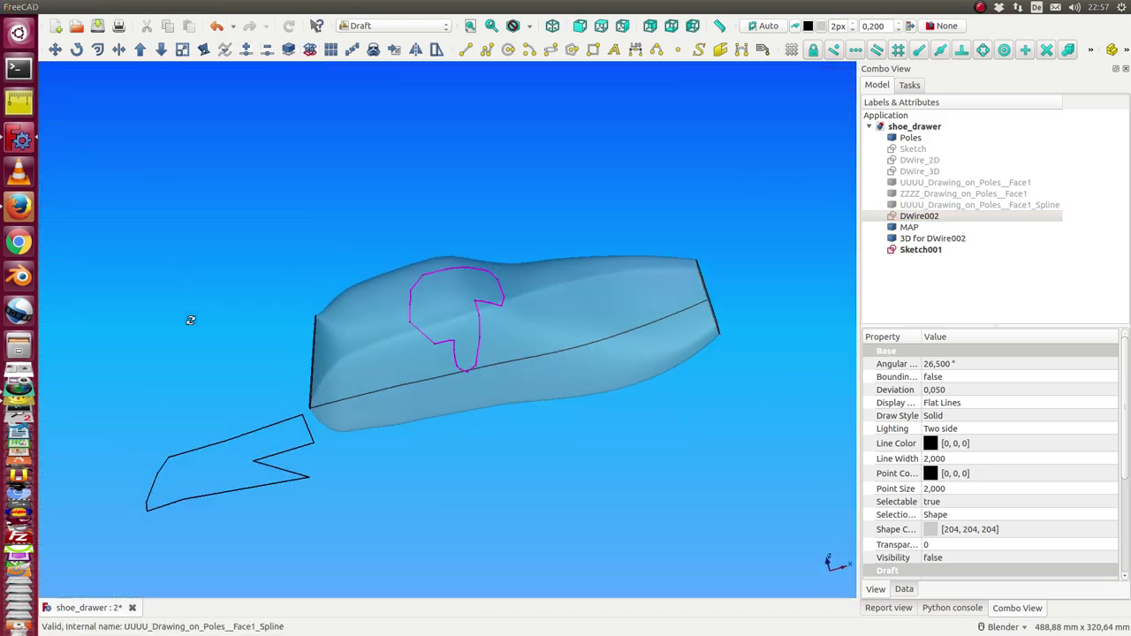
key("1")
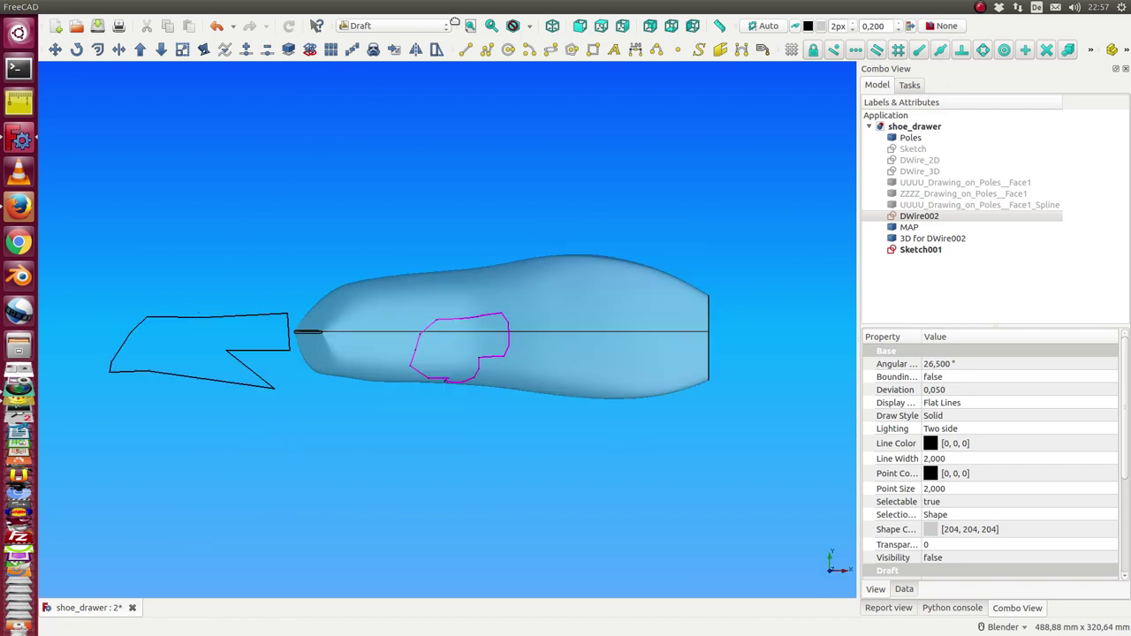
left_click(446, 31)
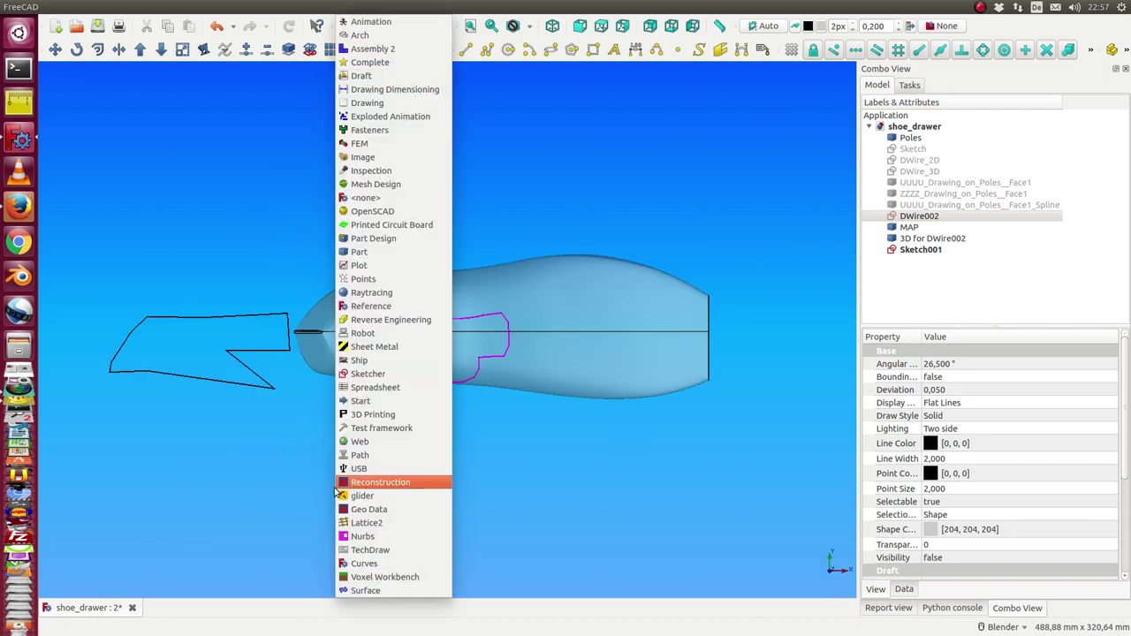
left_click(351, 537)
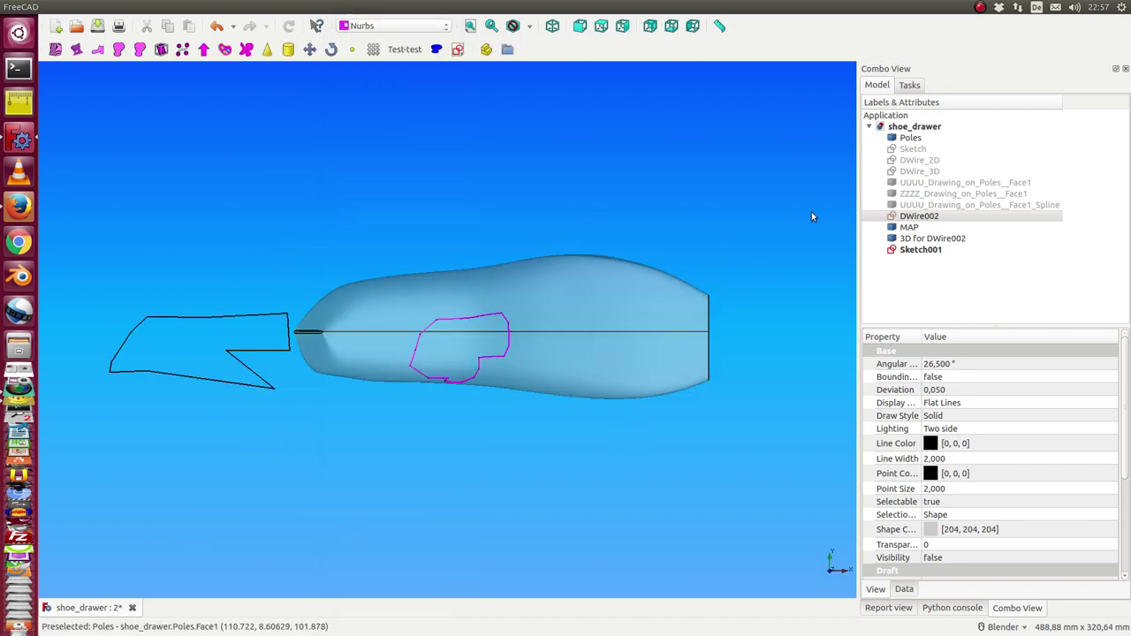
Map Sketch001 onto the shoe with Curves > 2D to 3D, then select both 3D curves.
left_click(925, 250)
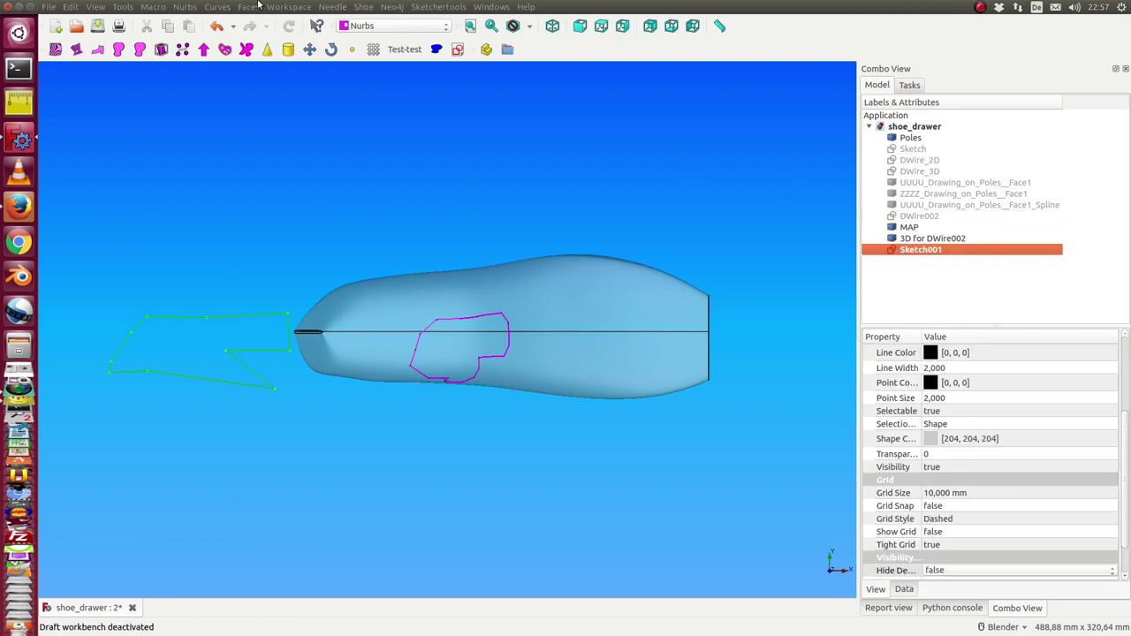
mouse_move(221, 7)
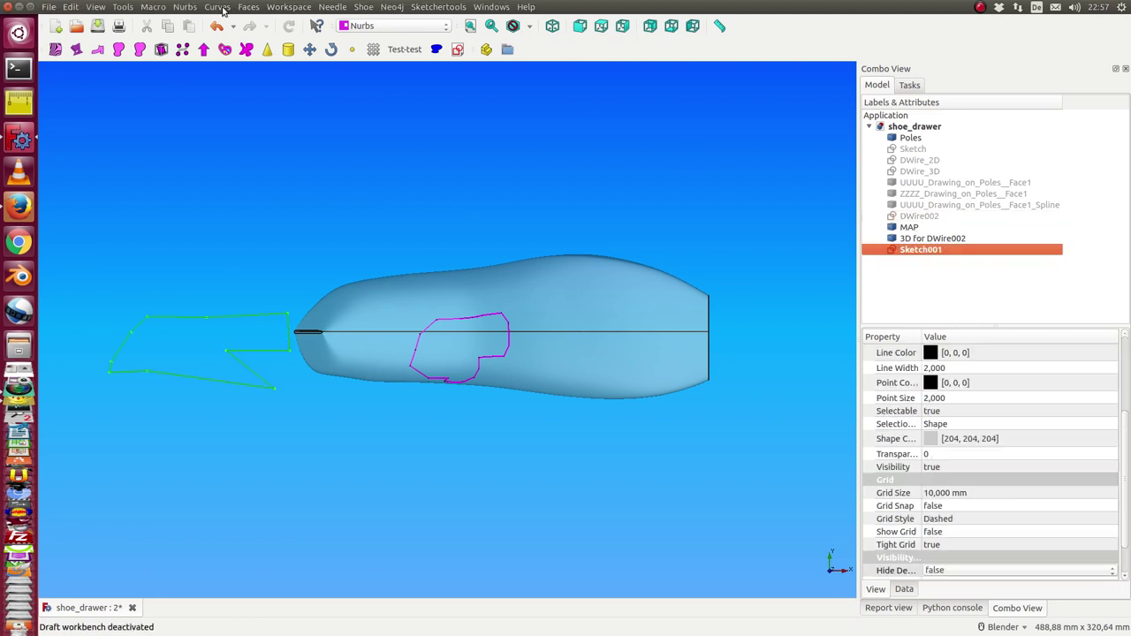
left_click(218, 7)
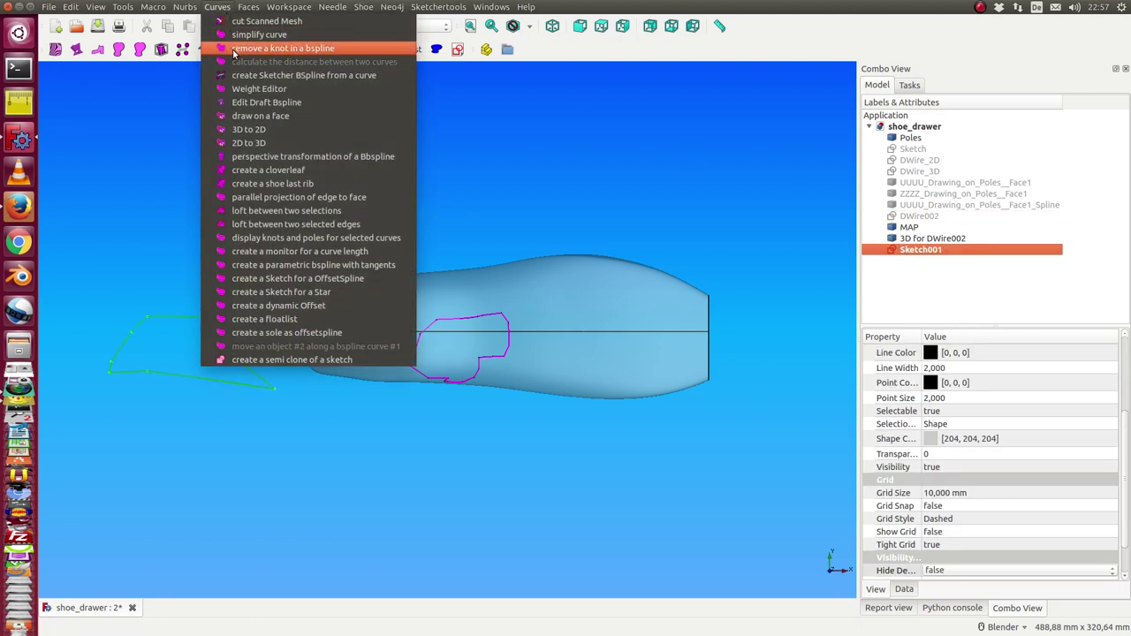
left_click(248, 143)
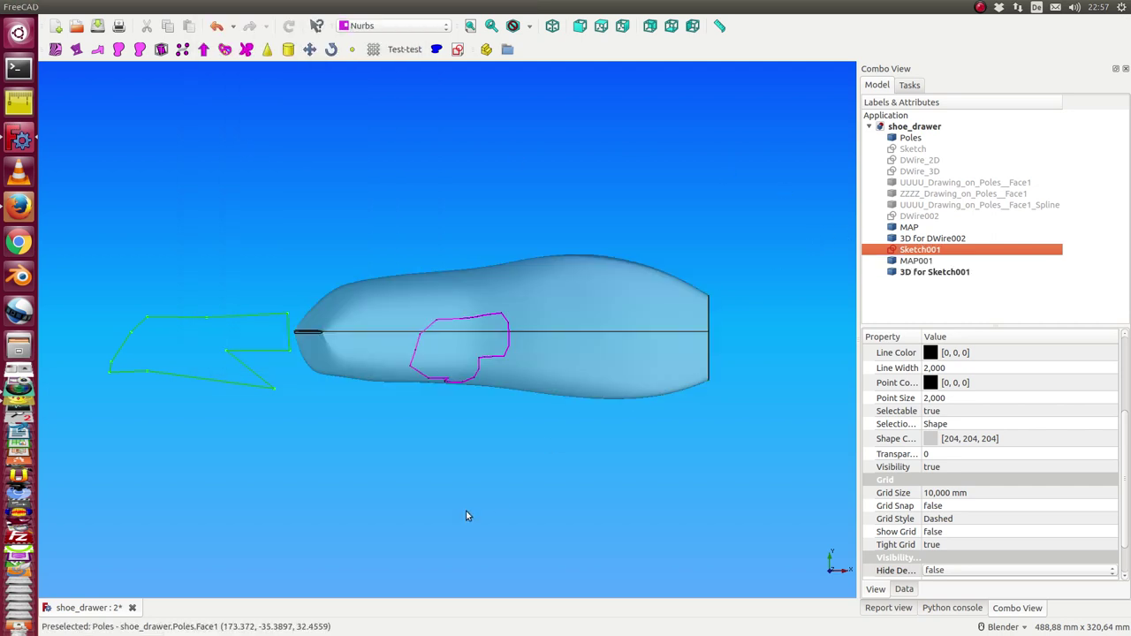
middle_click_drag(466, 512, 449, 434)
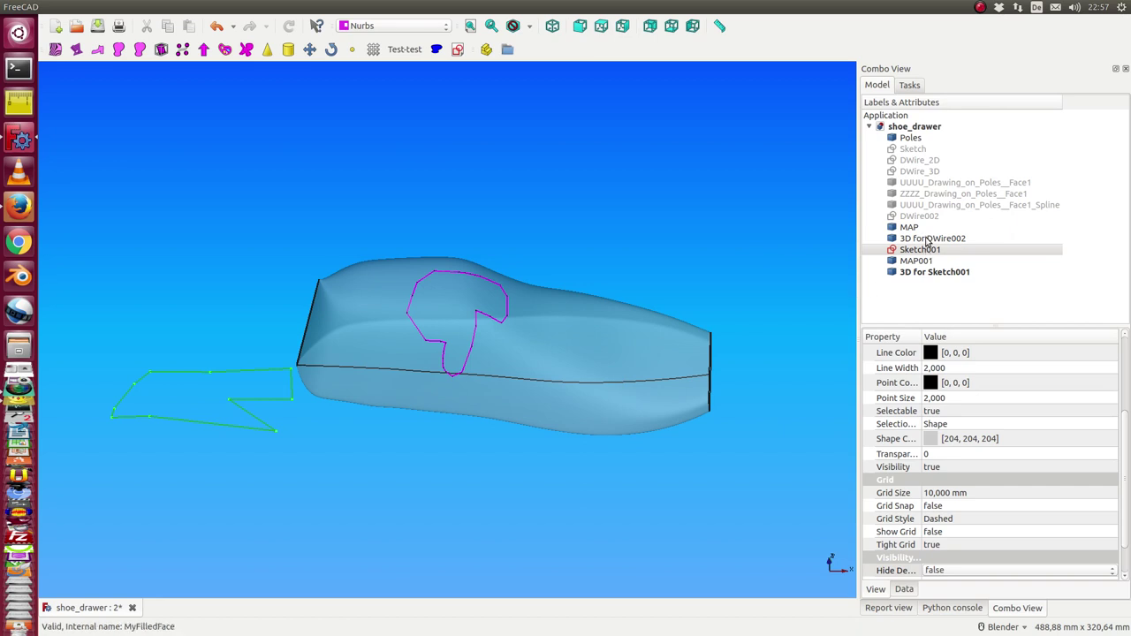
left_click(928, 239)
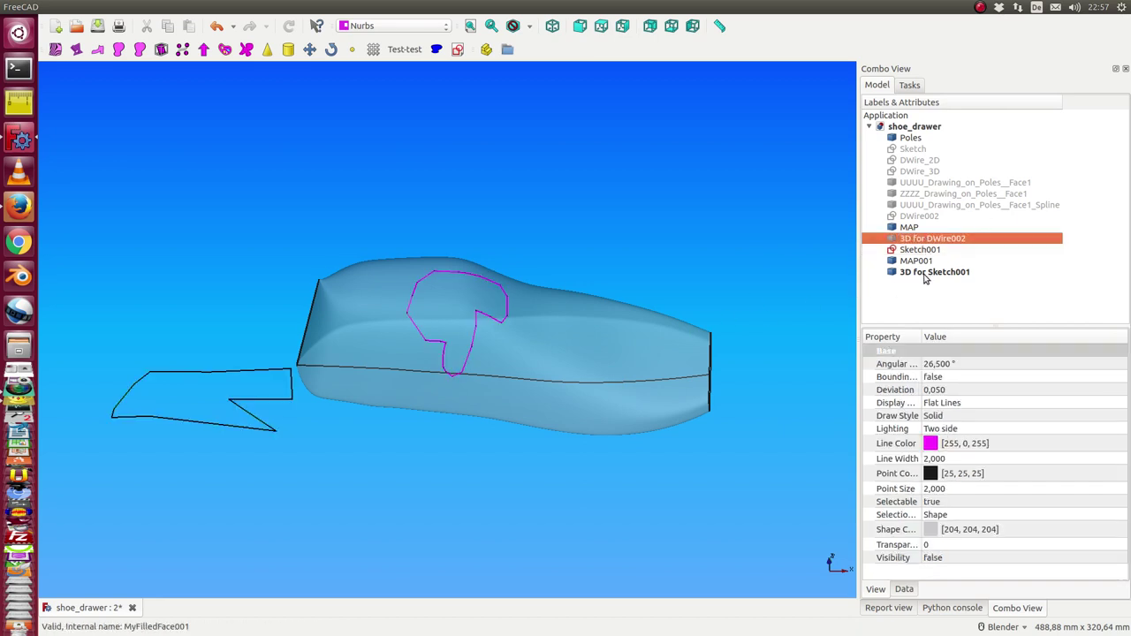
left_click(927, 274)
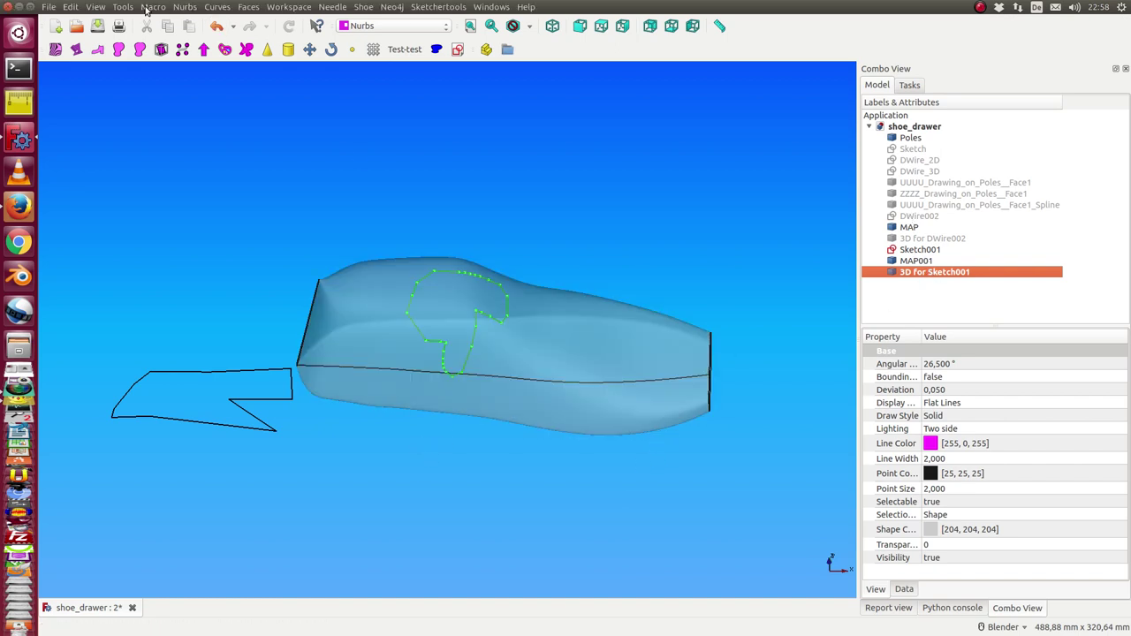
left_click(101, 11)
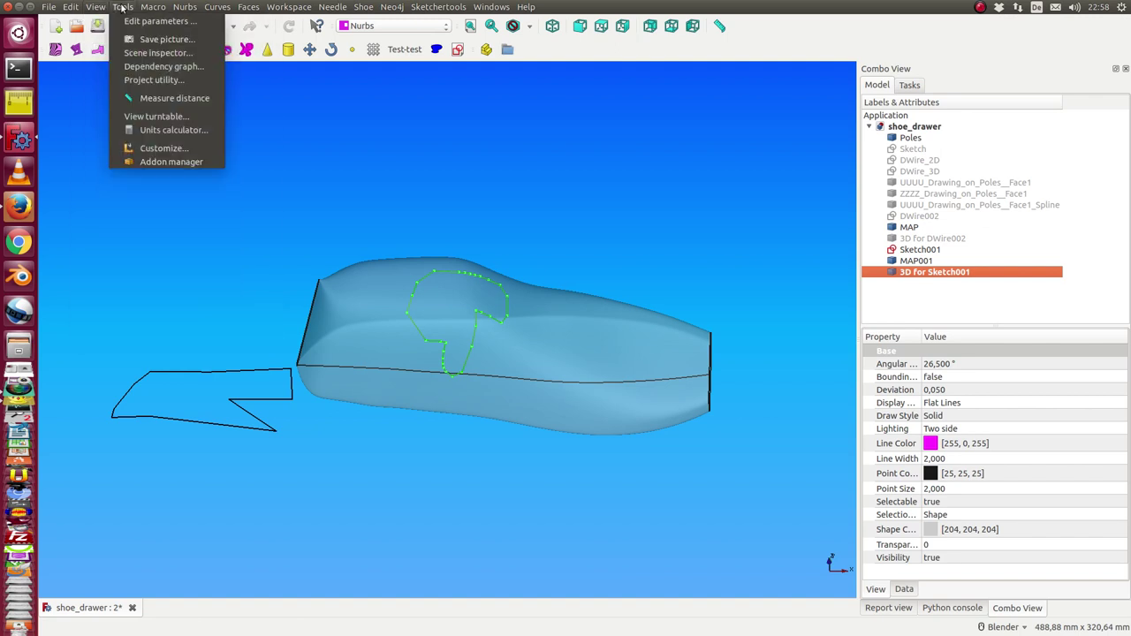
left_click(150, 70)
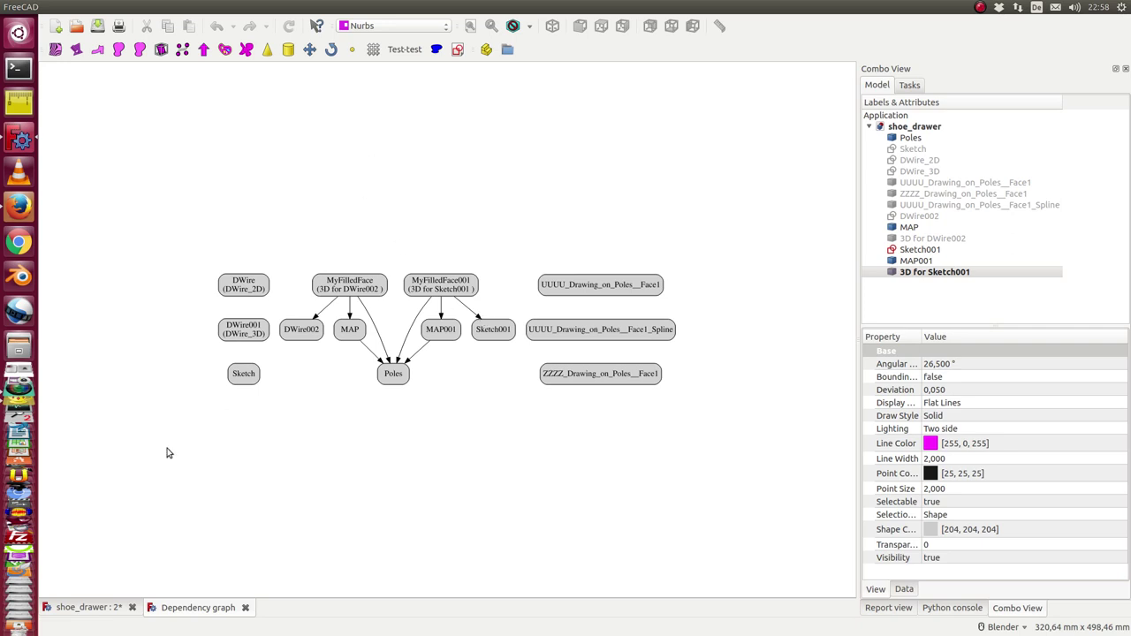
left_click(245, 608)
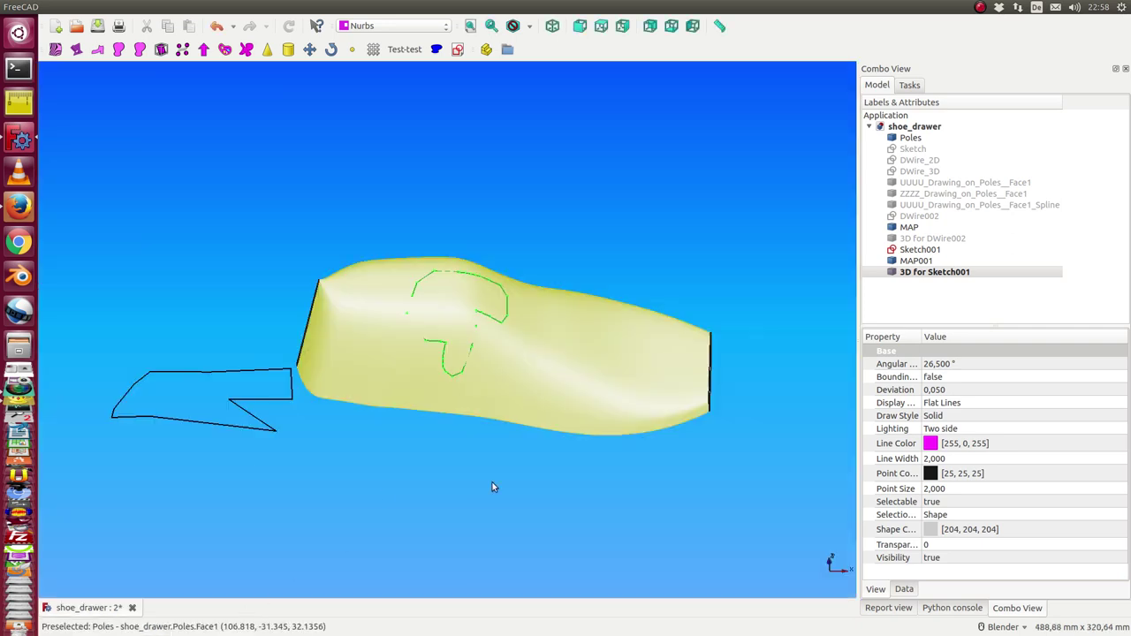
mouse_move(477, 523)
middle_mouse_down()
mouse_move(414, 487)
mouse_move(426, 500)
middle_mouse_up()
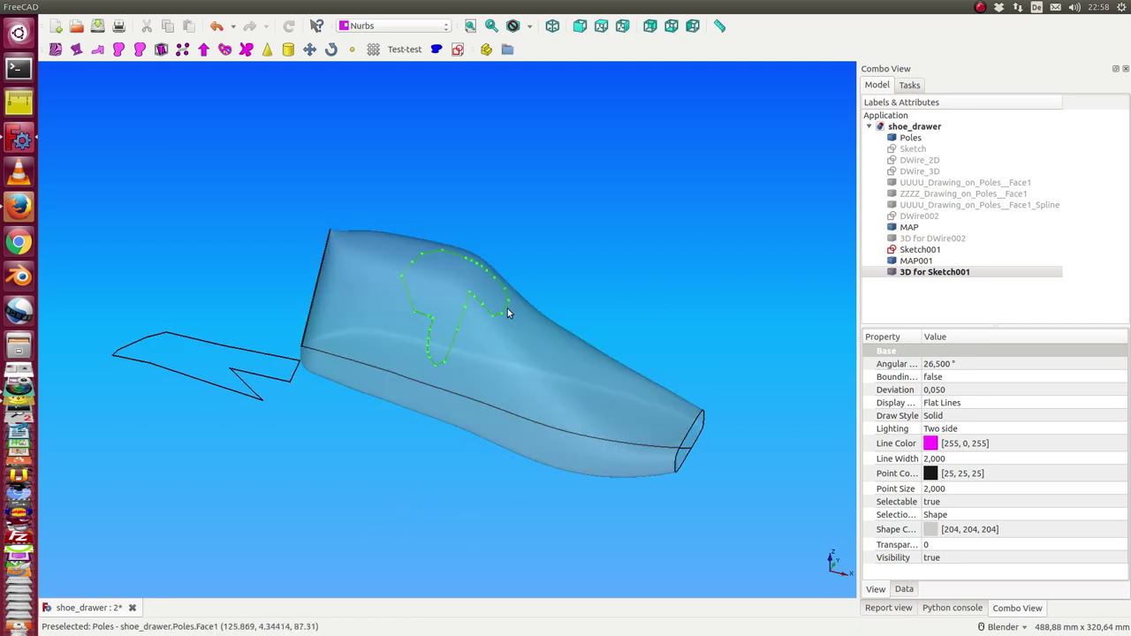
Open Sketch001 in Sketcher and drag its edges and lower corners outward to reshape the pattern.
double_click(910, 251)
mouse_move(488, 560)
middle_mouse_down()
mouse_move(412, 463)
mouse_move(341, 444)
middle_mouse_up()
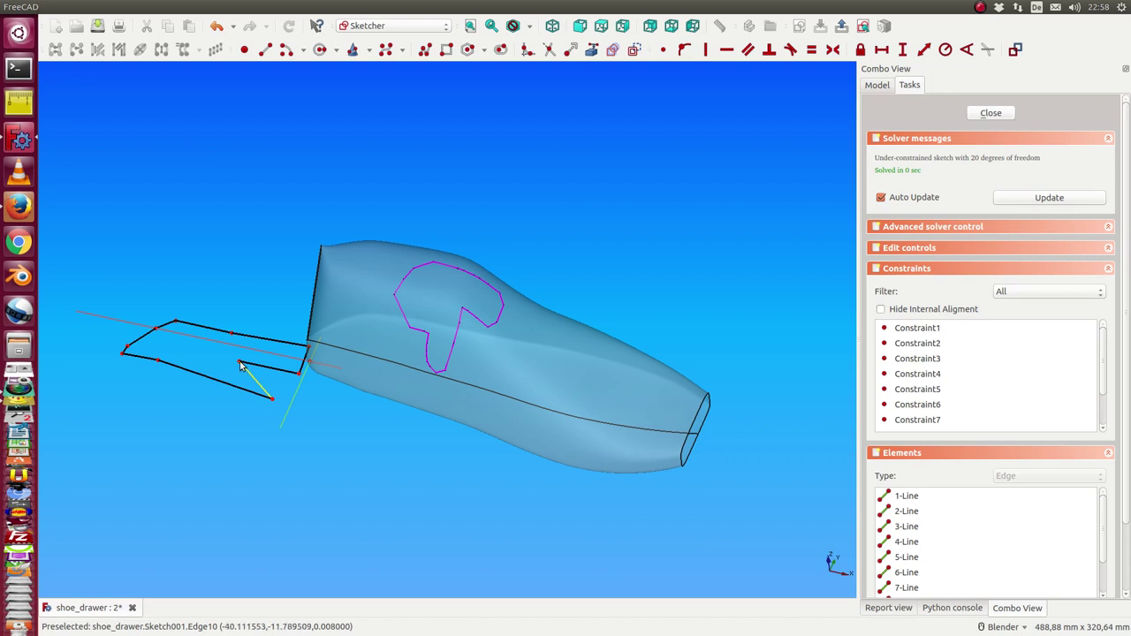
left_click_drag(241, 366, 261, 377)
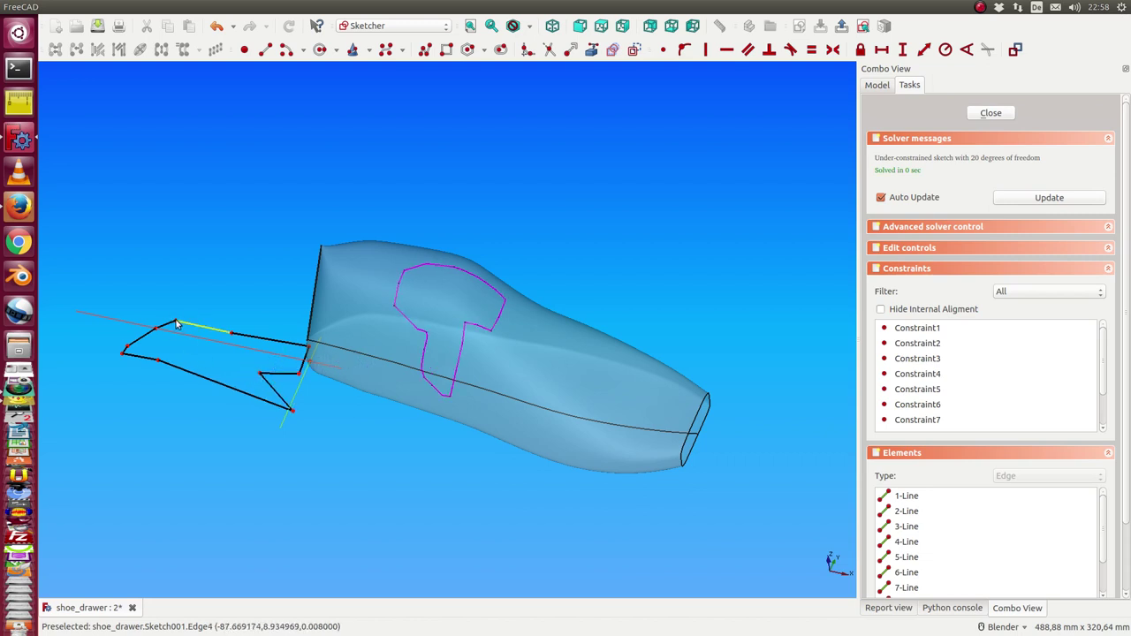
left_click_drag(150, 332, 128, 306)
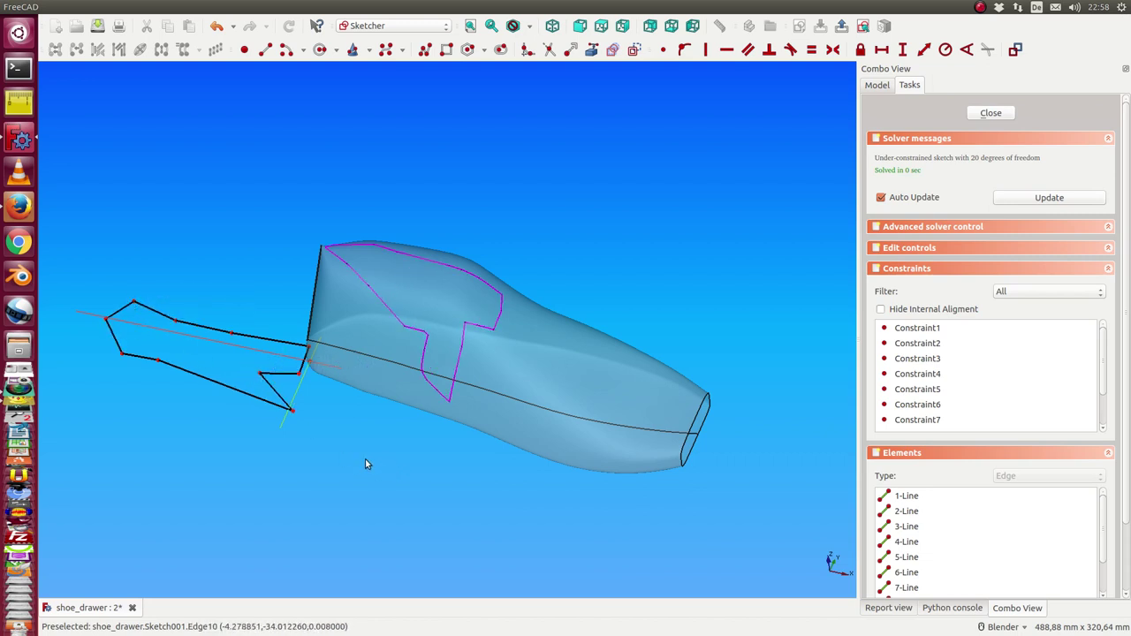
mouse_move(368, 462)
middle_mouse_down()
mouse_move(434, 434)
mouse_move(394, 374)
mouse_move(296, 449)
mouse_move(305, 393)
middle_mouse_up()
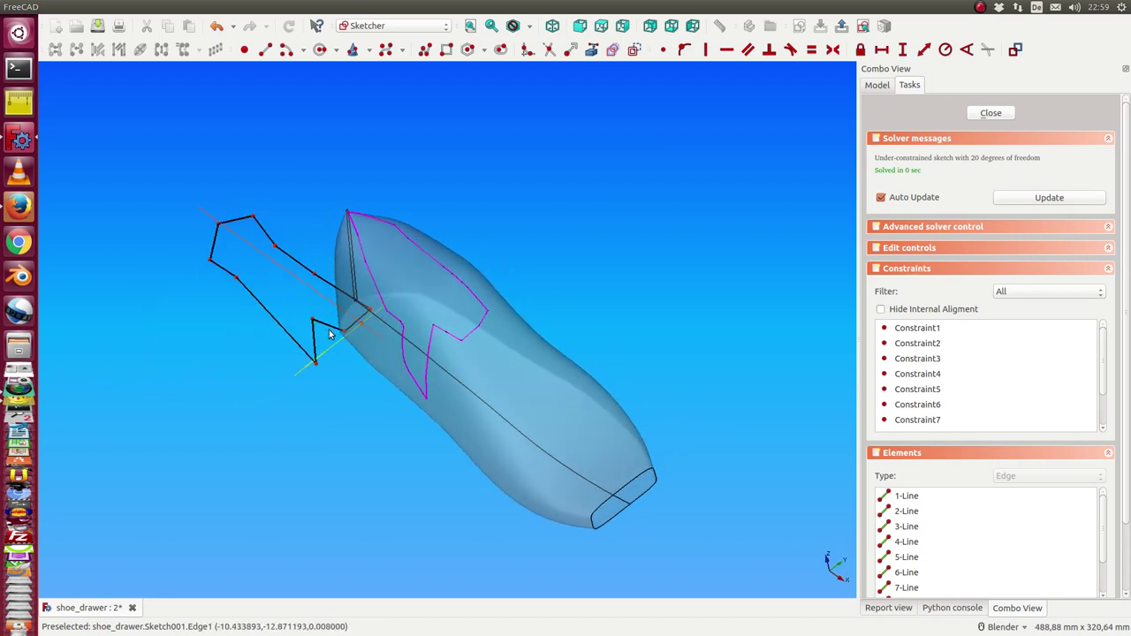
left_click_drag(313, 323, 375, 388)
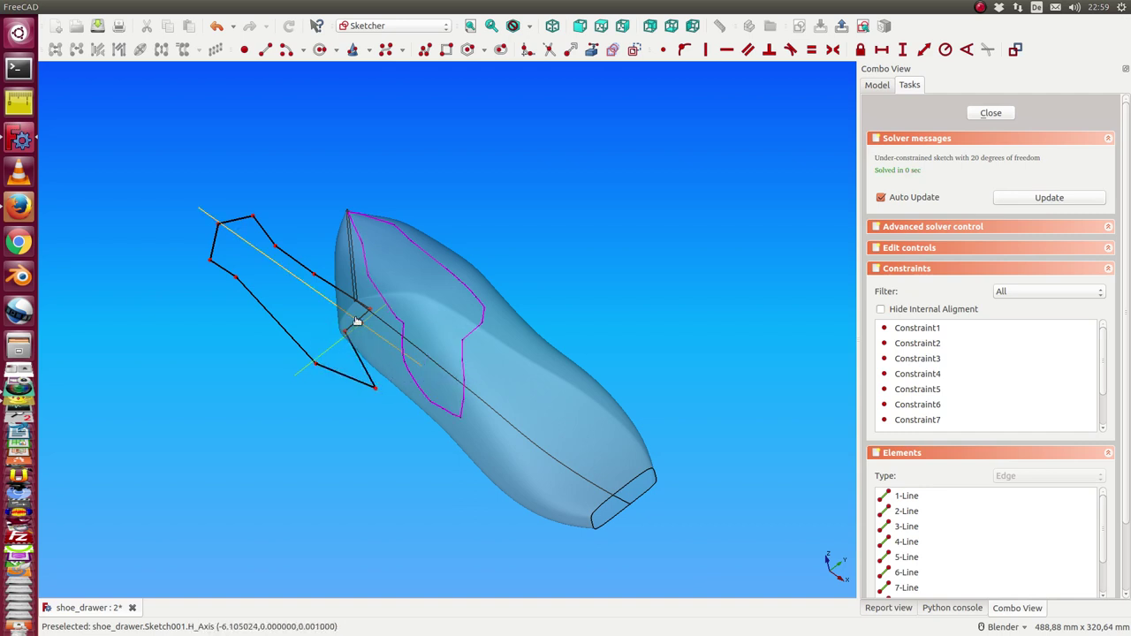
left_click_drag(358, 347, 380, 358)
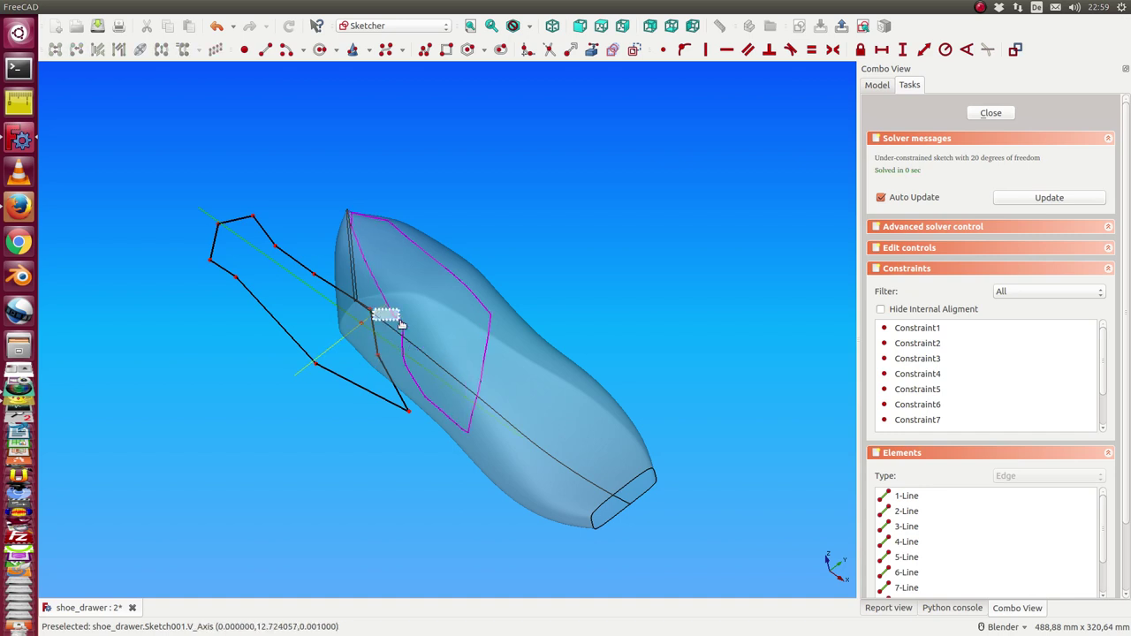
left_click_drag(379, 353, 431, 359)
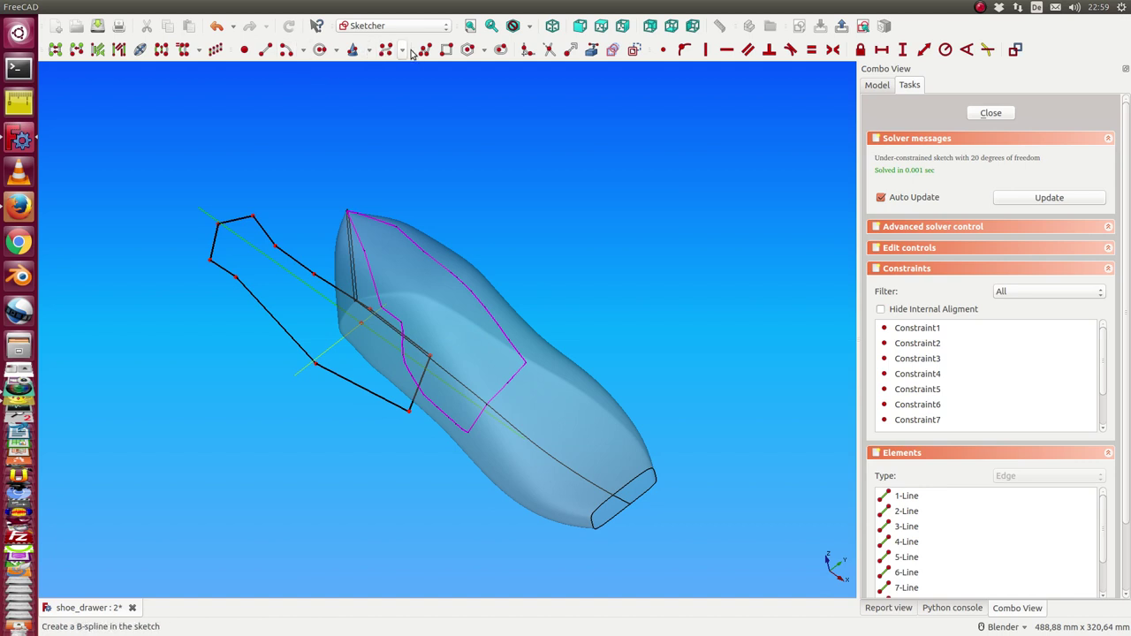
Draw one circle inside the sketch outline and a second circle centred on the sketch origin.
left_click(320, 50)
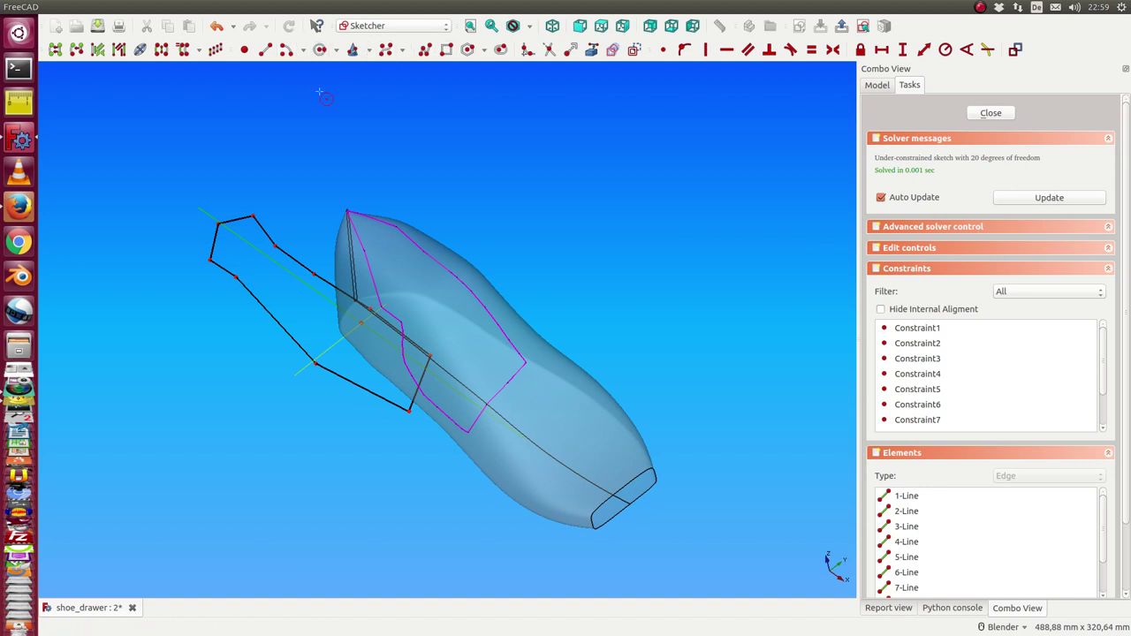
left_click(297, 295)
left_click(290, 288)
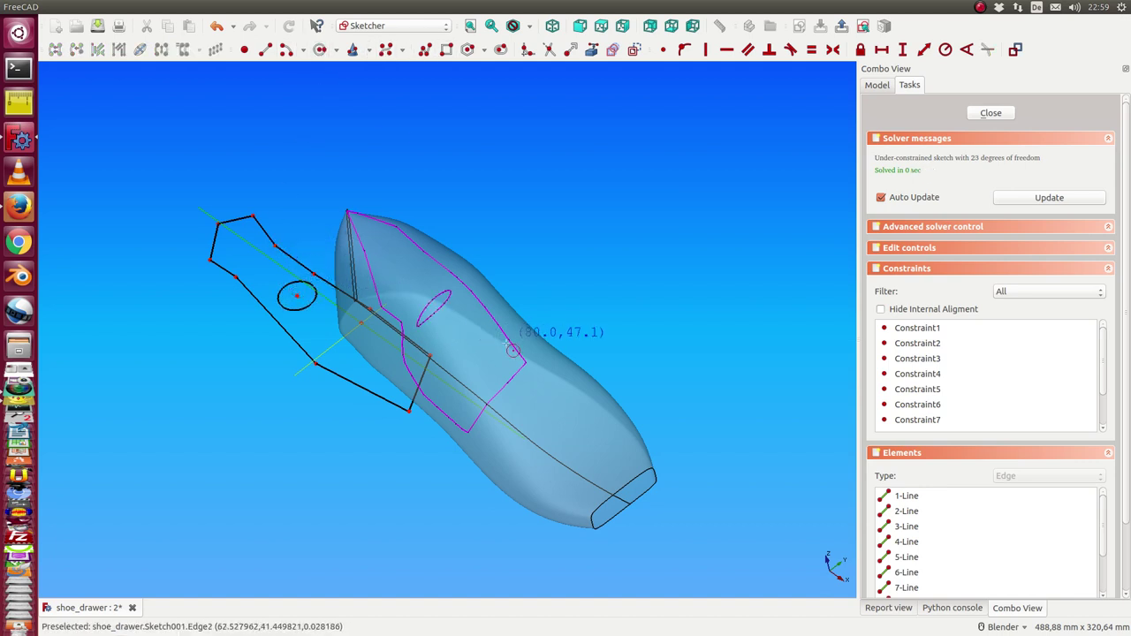
mouse_move(368, 145)
middle_mouse_down()
mouse_move(283, 210)
mouse_move(285, 223)
middle_mouse_up()
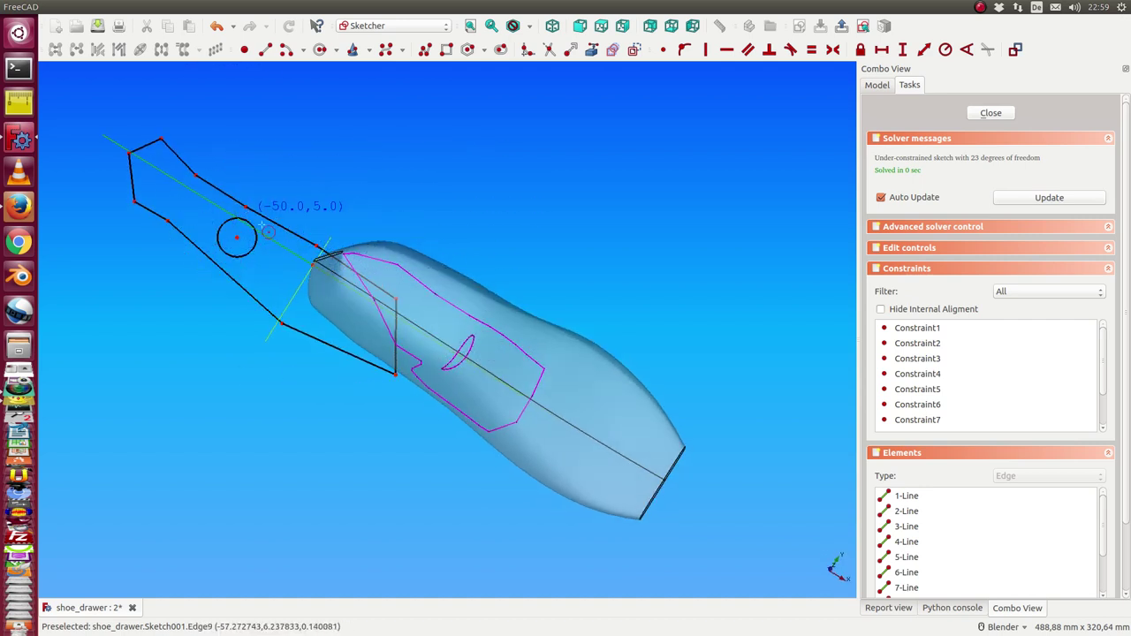
mouse_move(410, 522)
middle_mouse_down()
mouse_move(412, 410)
mouse_move(397, 485)
mouse_move(430, 498)
mouse_move(446, 454)
mouse_move(416, 495)
middle_mouse_up()
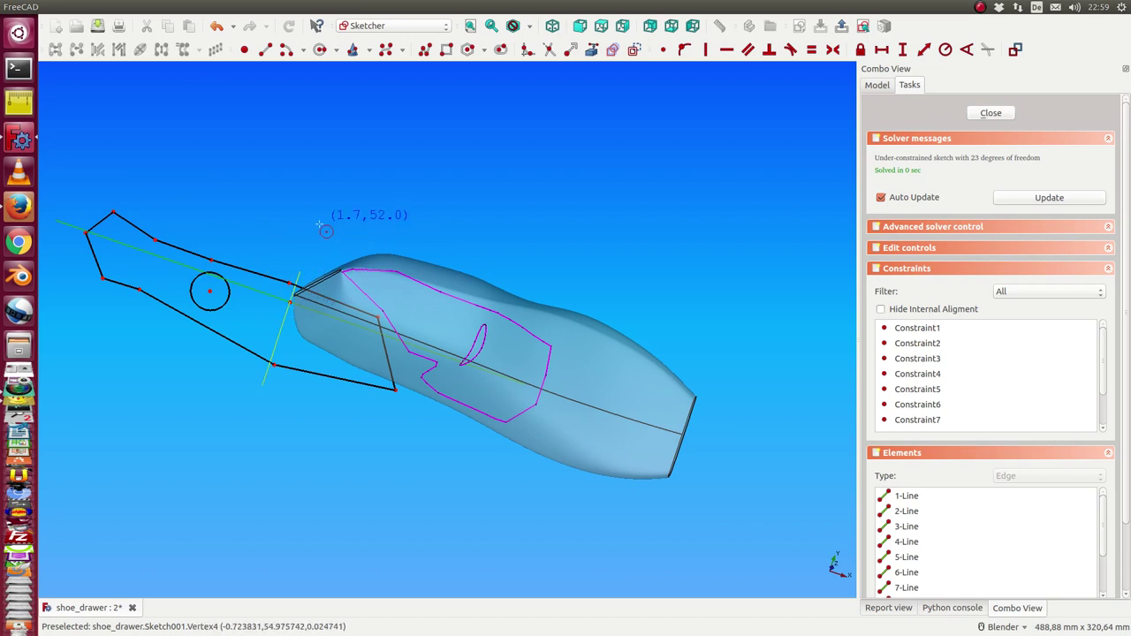
middle_click_drag(283, 249, 276, 254)
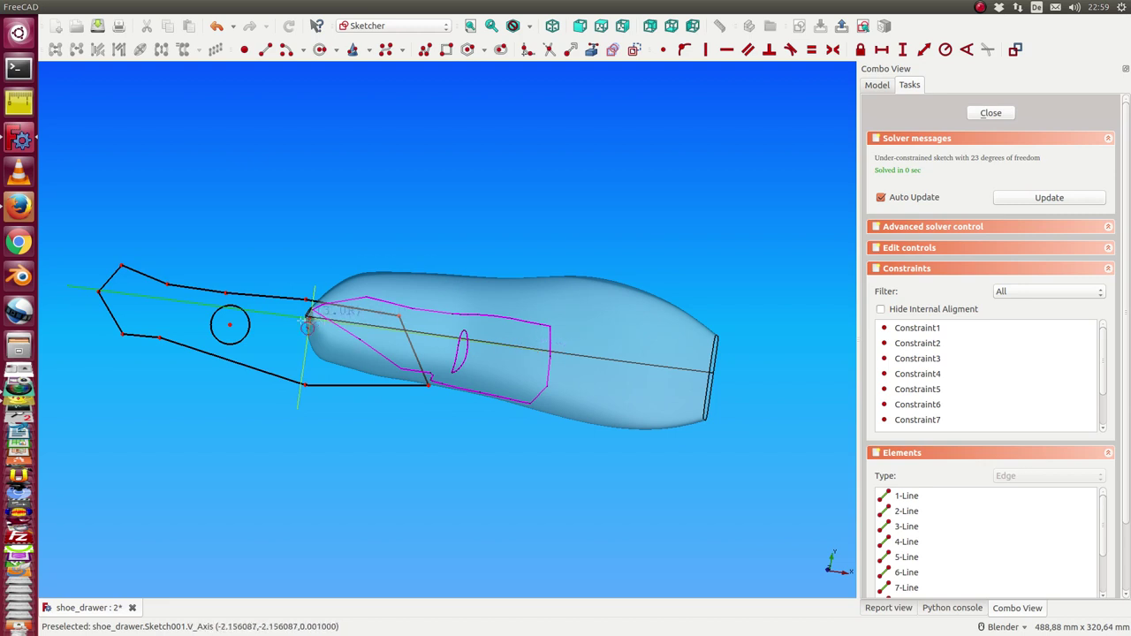
left_click(309, 317)
left_click(296, 323)
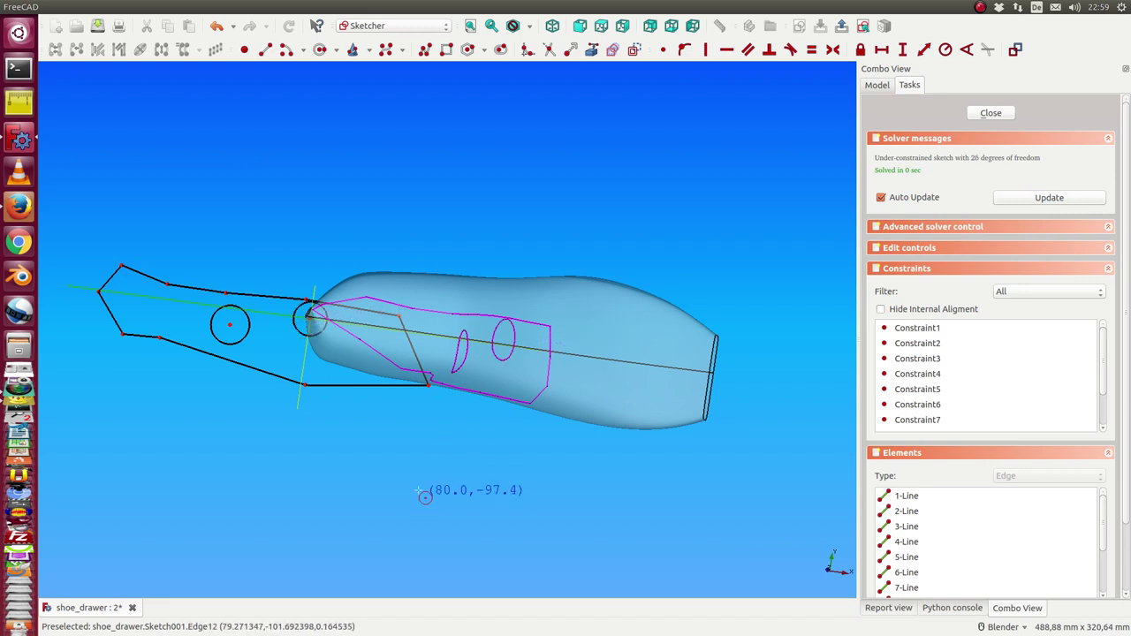
mouse_move(422, 492)
middle_mouse_down()
mouse_move(300, 358)
mouse_move(277, 392)
mouse_move(341, 397)
middle_mouse_up()
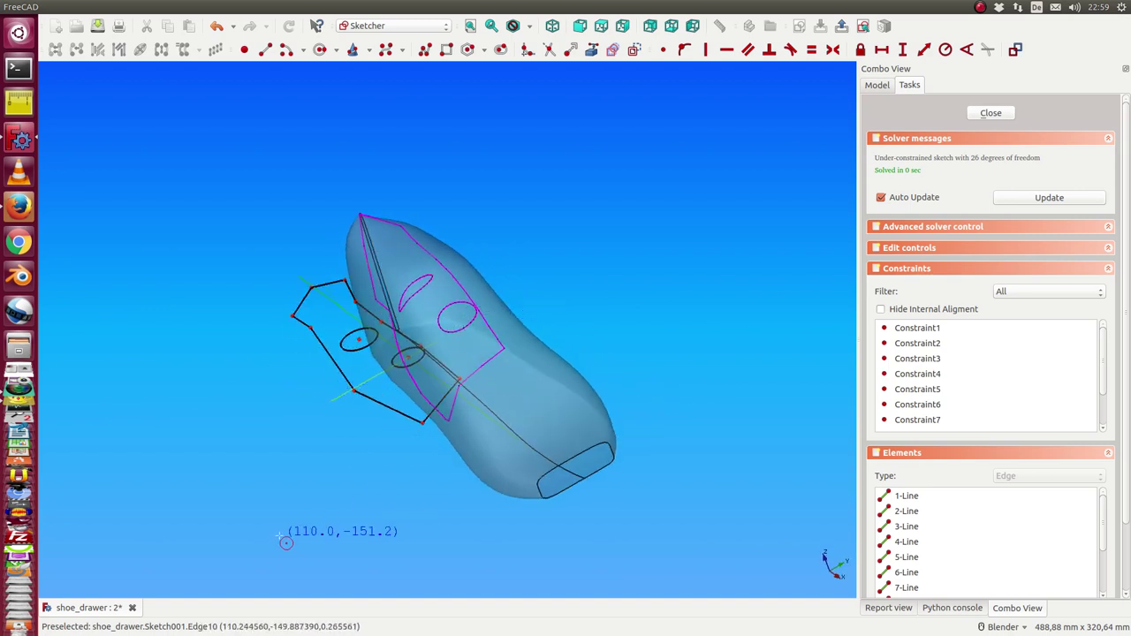
mouse_move(305, 508)
middle_mouse_down()
mouse_move(423, 472)
mouse_move(429, 518)
mouse_move(366, 109)
mouse_move(426, 180)
mouse_move(436, 266)
middle_mouse_up()
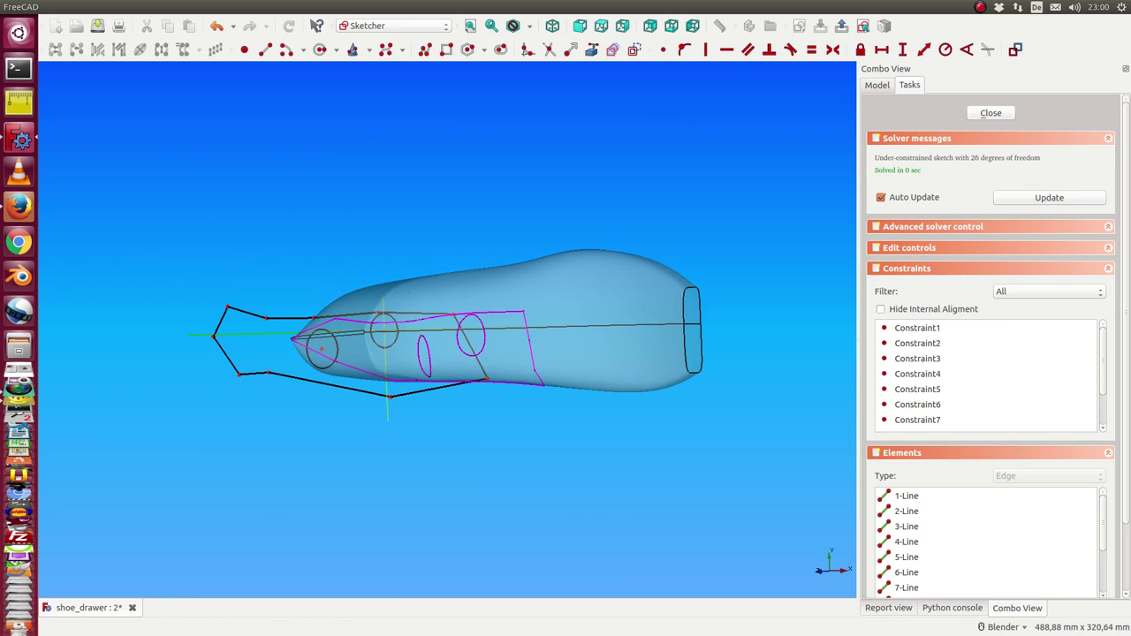
Close the Sketch001 editor and browse the Nurbs workbench's Faces menu.
left_click(998, 115)
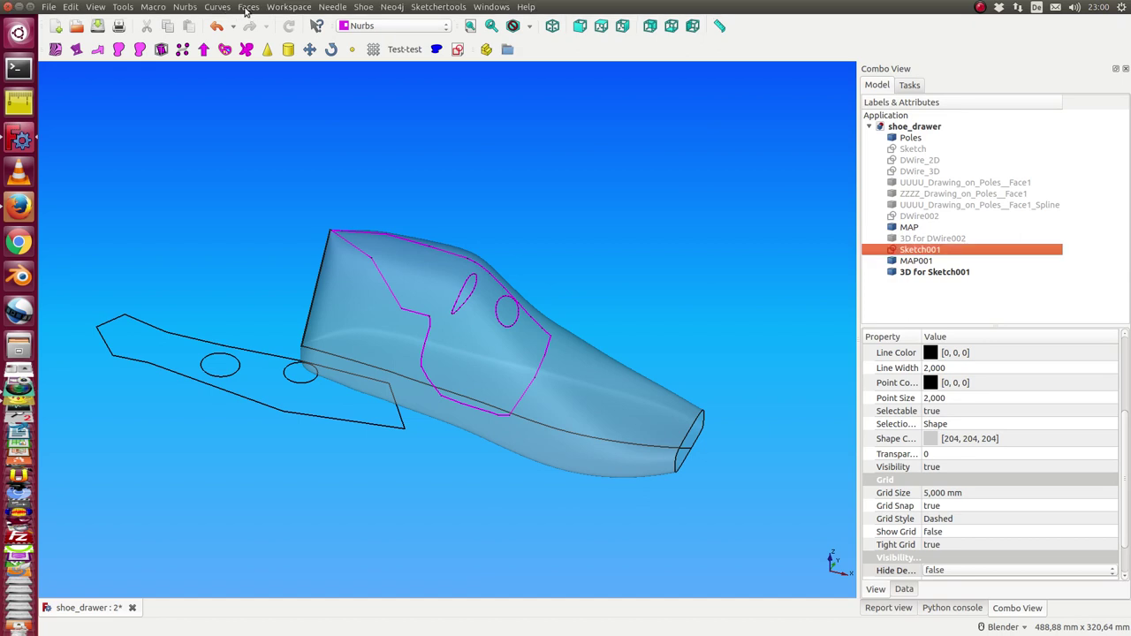
left_click(249, 7)
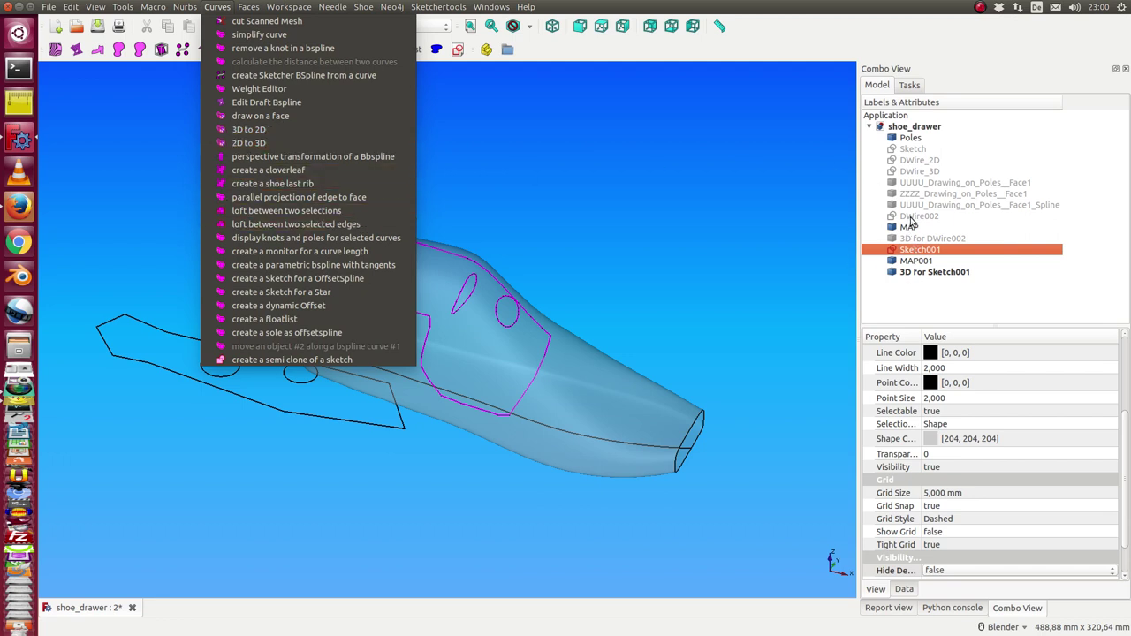
Hide DWire002 and Sketch001 so only the original Sketch outline shows beside the shoe last.
left_click(911, 221)
left_click(912, 218)
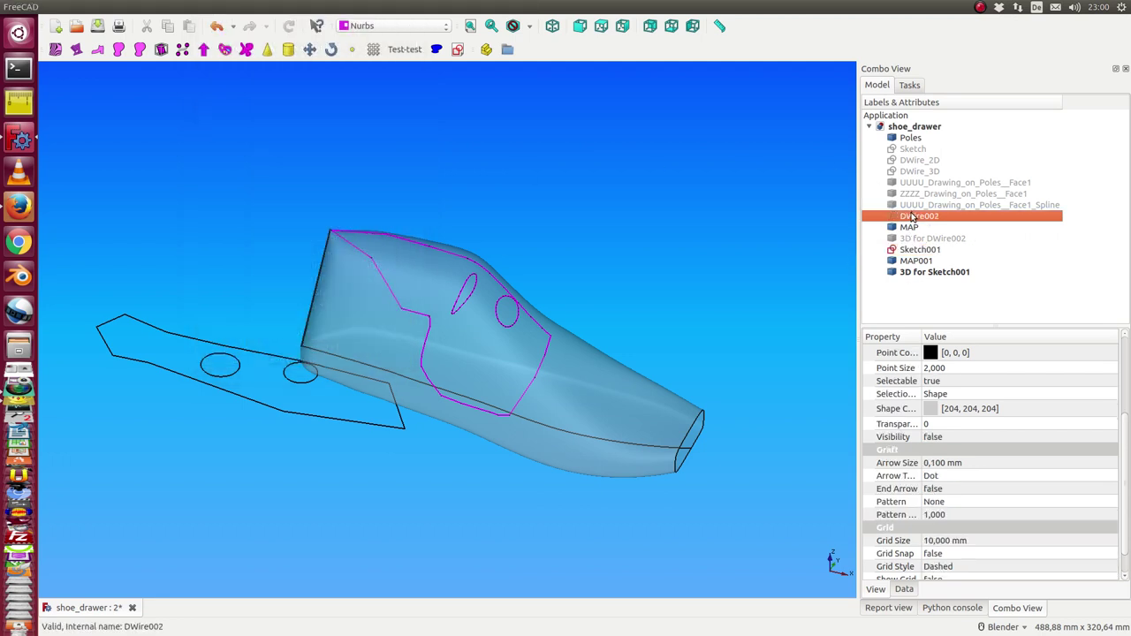
key("space")
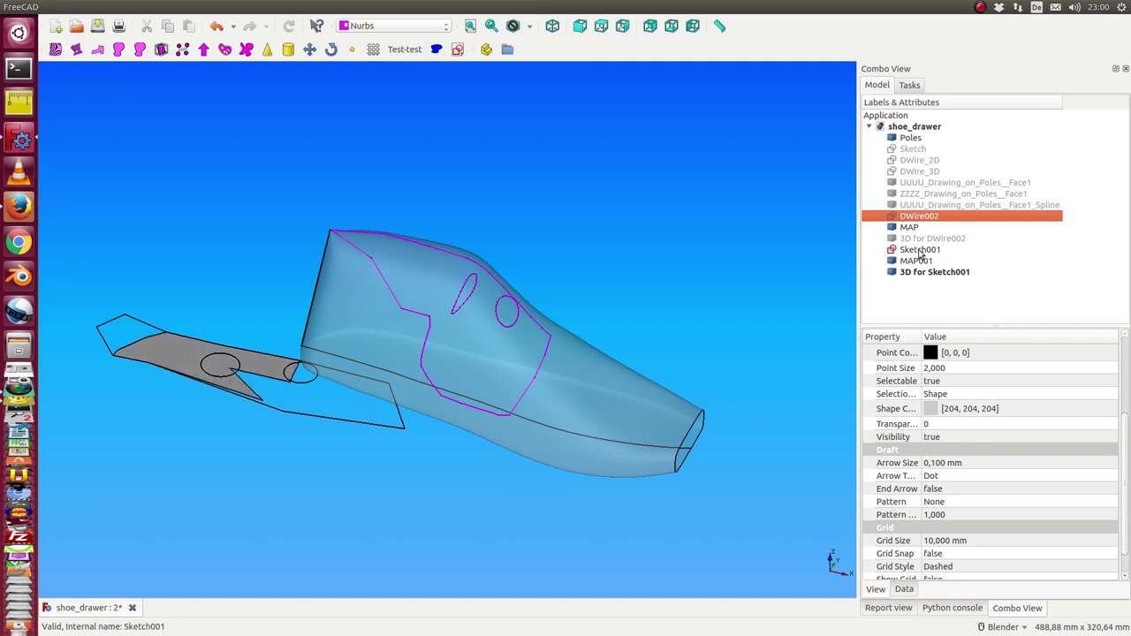
left_click(920, 251)
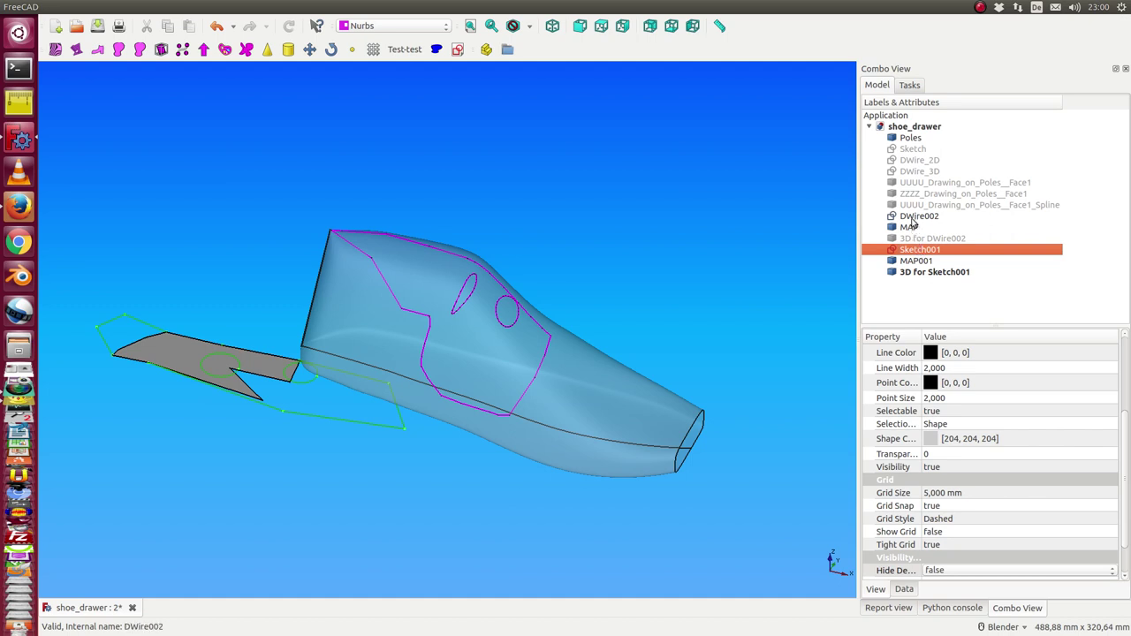
left_click(914, 217)
key("space")
left_click(909, 150)
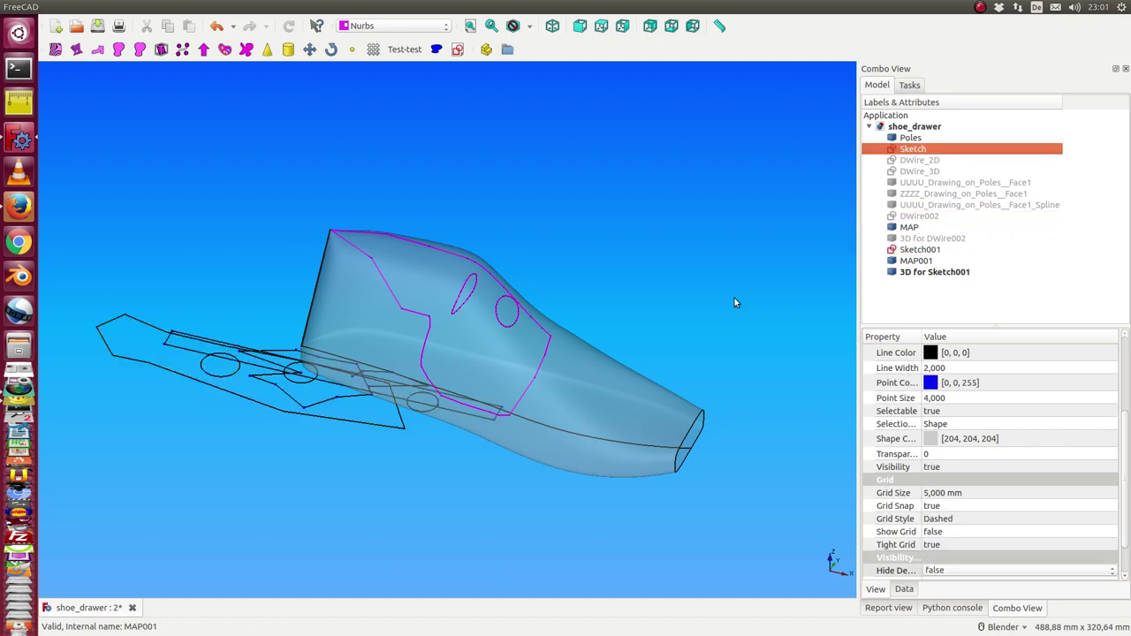
left_click(920, 251)
key("space")
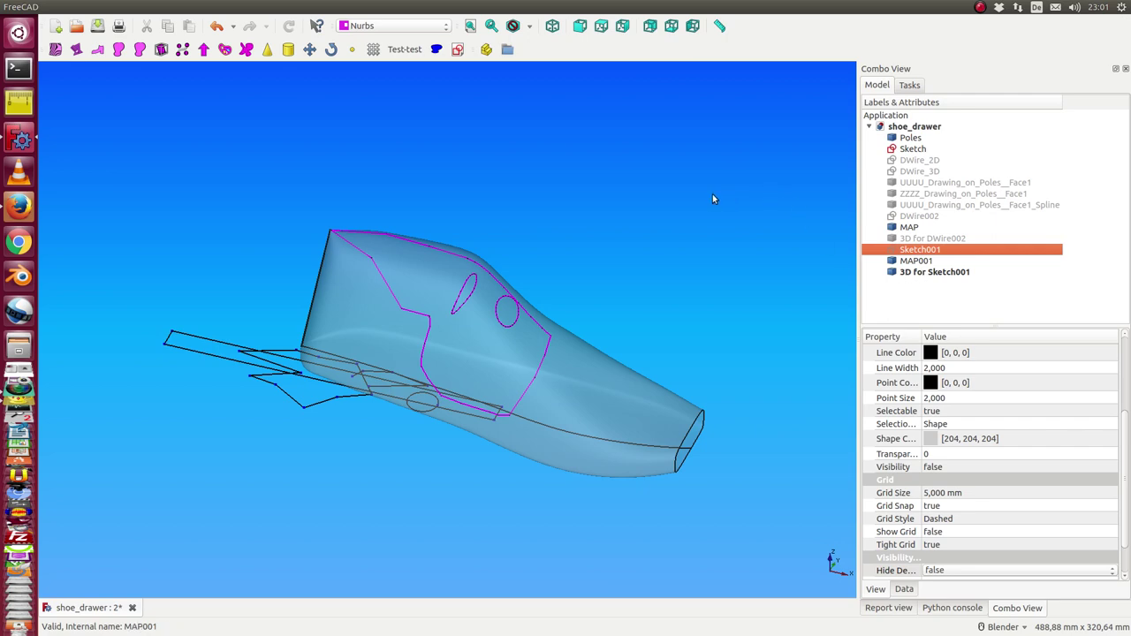
mouse_move(713, 199)
middle_mouse_down()
mouse_move(681, 272)
mouse_move(735, 236)
mouse_move(608, 298)
mouse_move(449, 219)
mouse_move(417, 296)
mouse_move(530, 301)
middle_mouse_up()
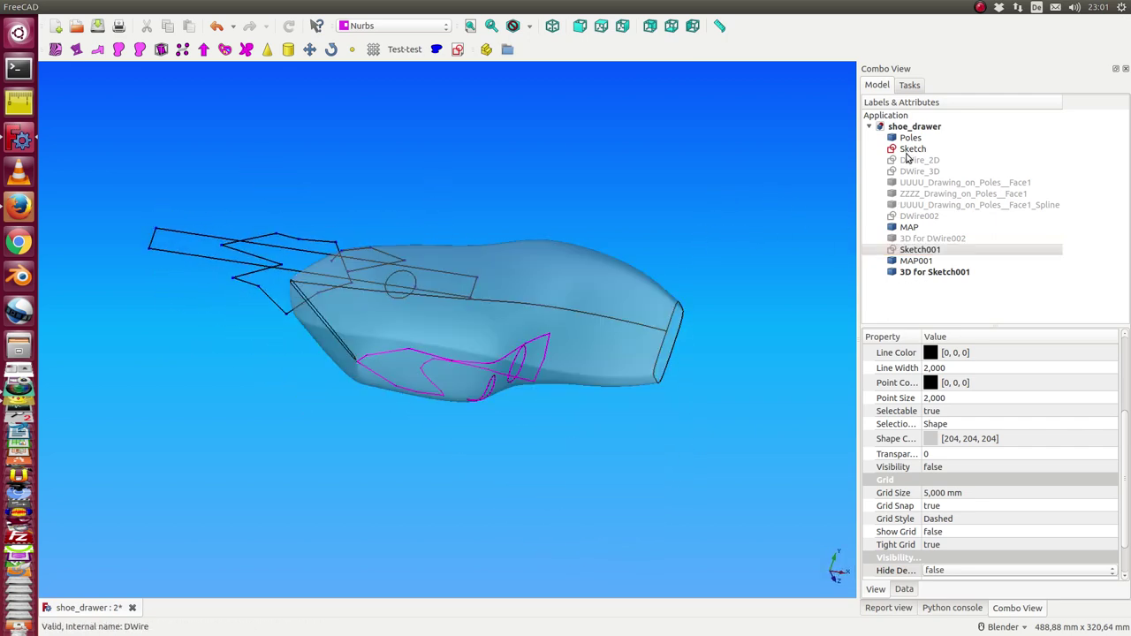
Hide the earlier '3D for Sketch001' curves on the shoe last.
double_click(911, 150)
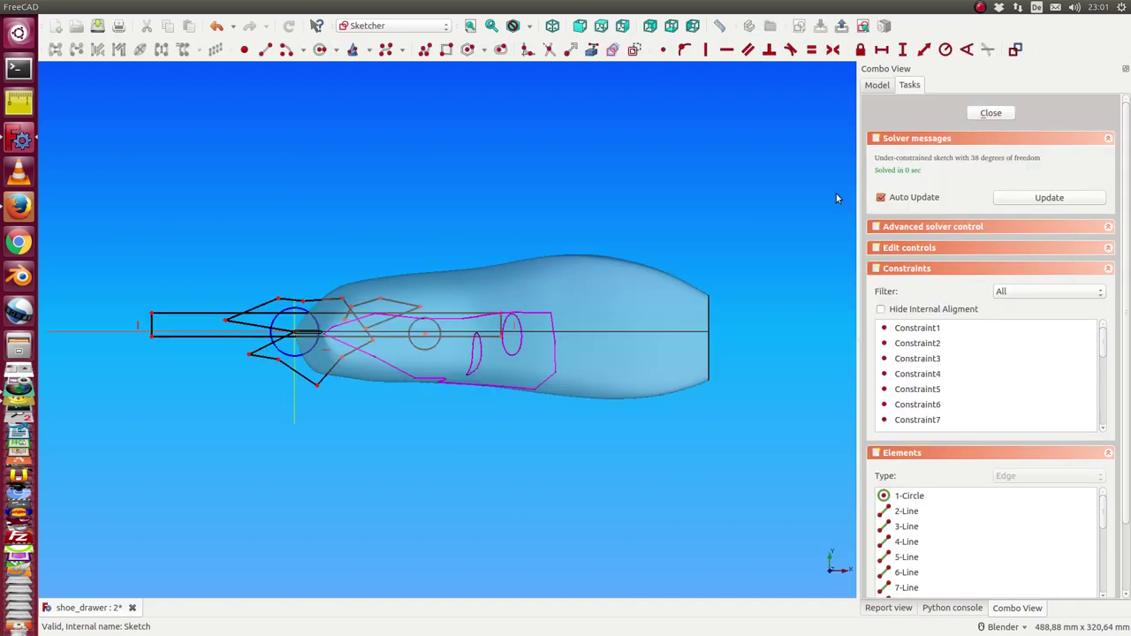
left_click(988, 112)
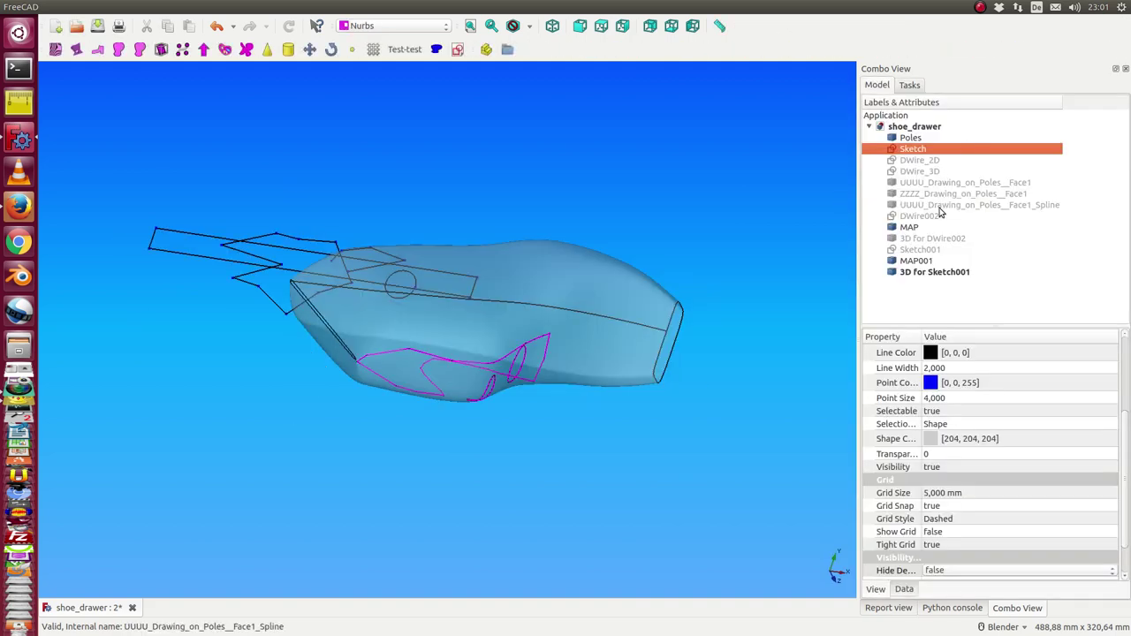
left_click(930, 272)
middle_click_drag(747, 345, 796, 266)
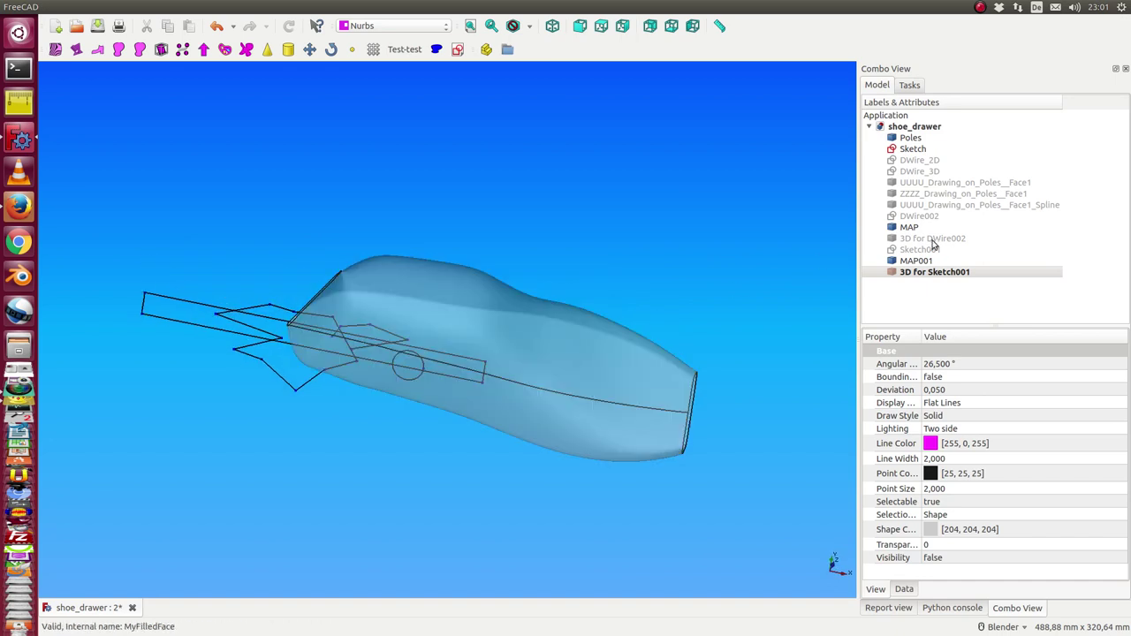
Map the original Sketch onto the shoe with Curves 2D to 3D, creating MAP002 and '3D for Sketch'.
left_click(912, 150)
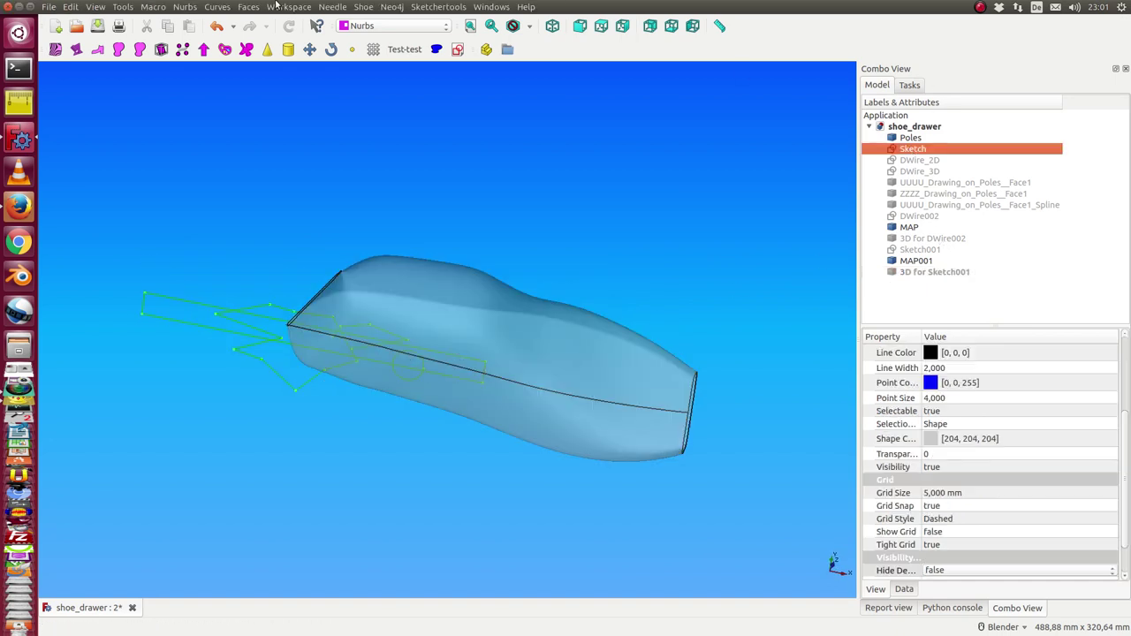
left_click(218, 7)
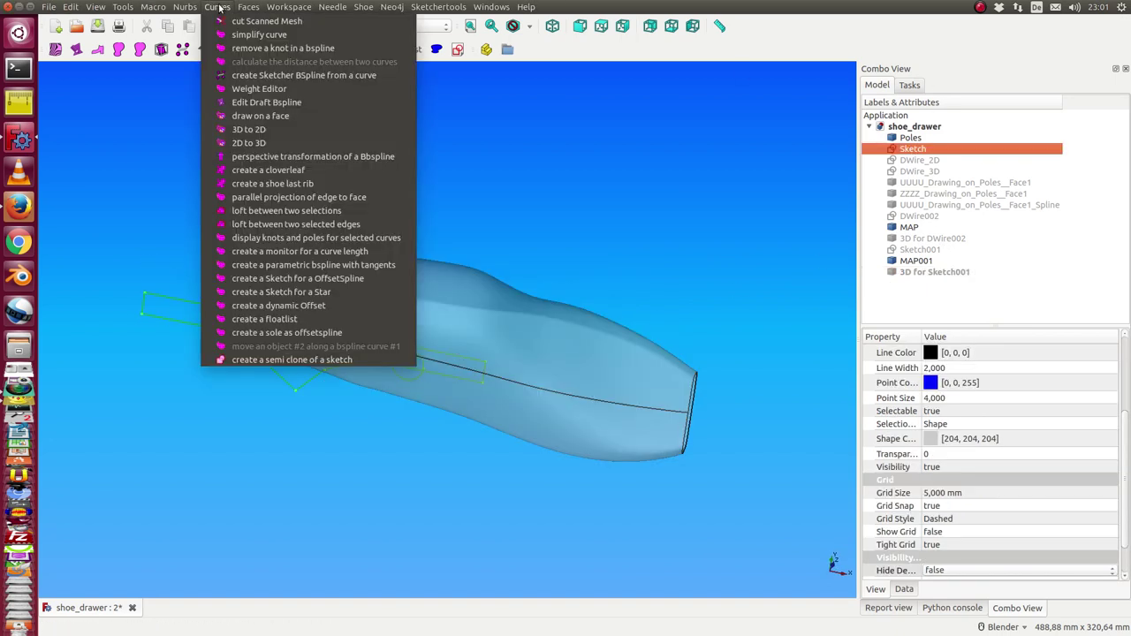
left_click(247, 144)
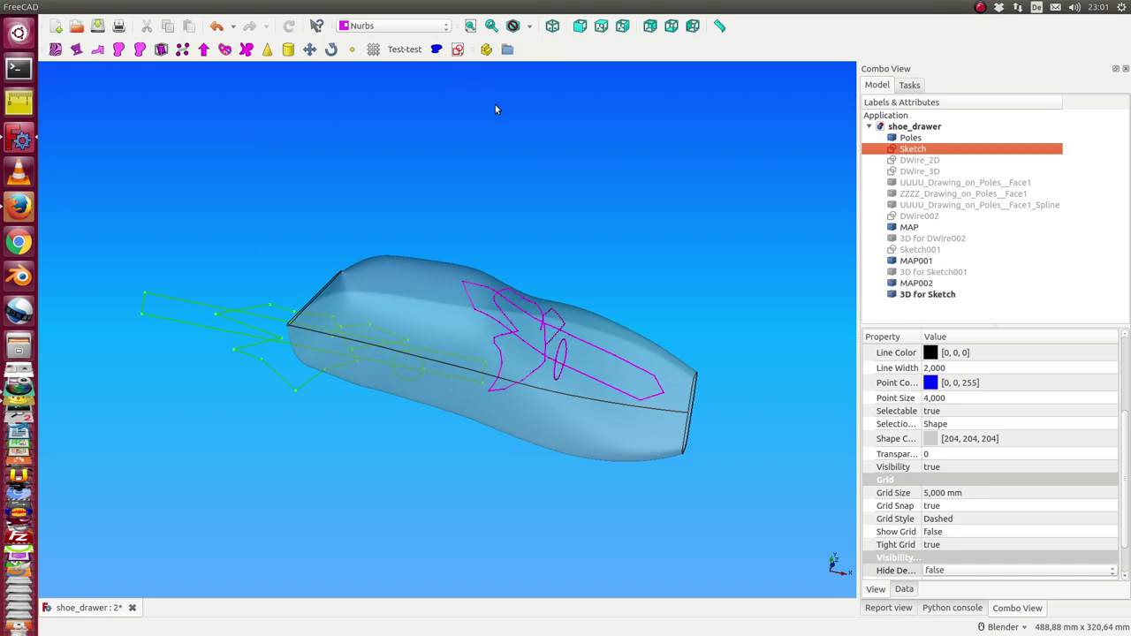
mouse_move(497, 106)
middle_mouse_down()
mouse_move(426, 198)
mouse_move(387, 129)
mouse_move(454, 144)
mouse_move(447, 101)
mouse_move(407, 177)
middle_mouse_up()
mouse_move(206, 377)
middle_mouse_down()
mouse_move(521, 440)
mouse_move(475, 321)
mouse_move(345, 495)
mouse_move(329, 429)
mouse_move(363, 470)
mouse_move(434, 468)
mouse_move(498, 376)
mouse_move(495, 485)
mouse_move(445, 468)
middle_mouse_up()
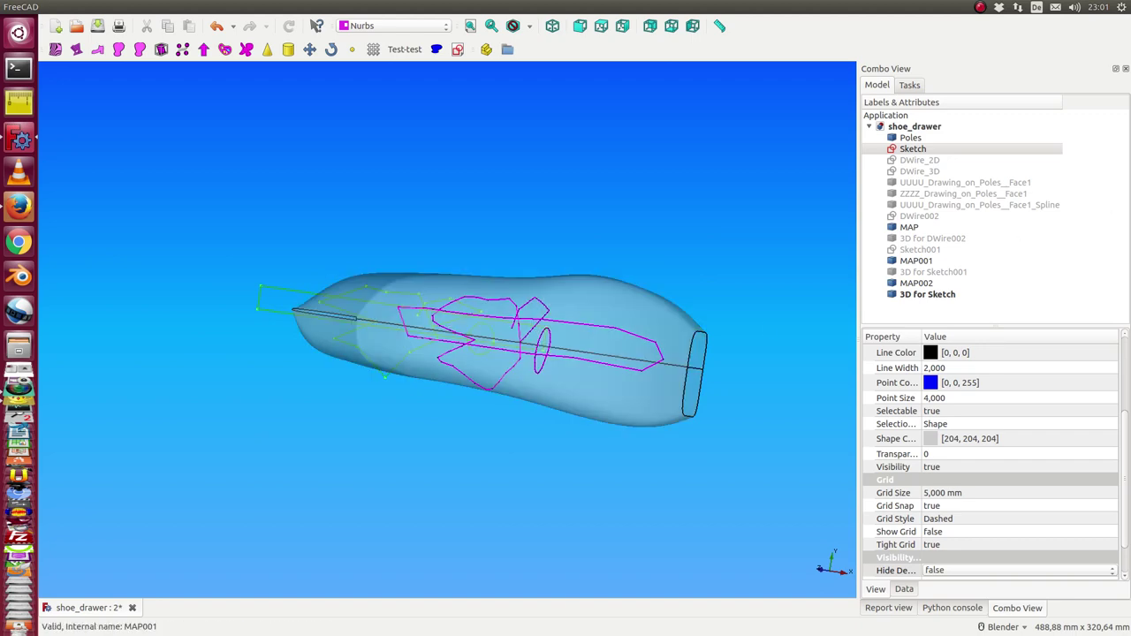